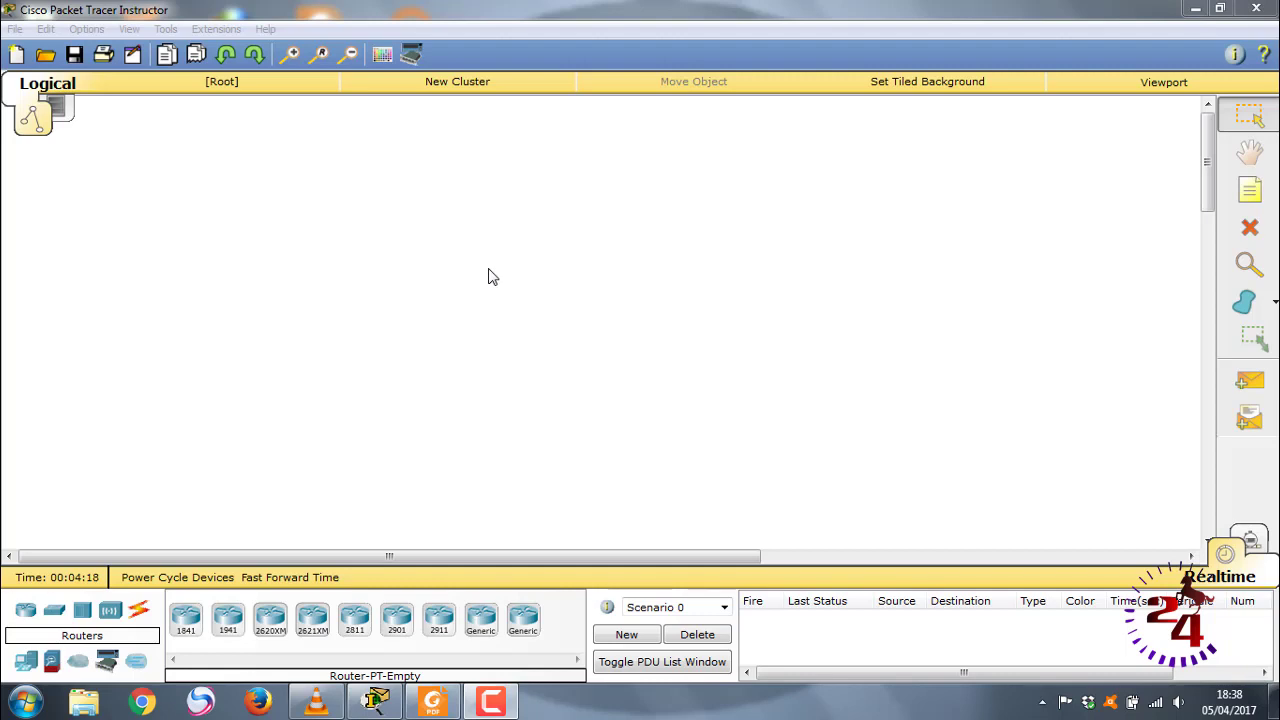
left_click(490, 276)
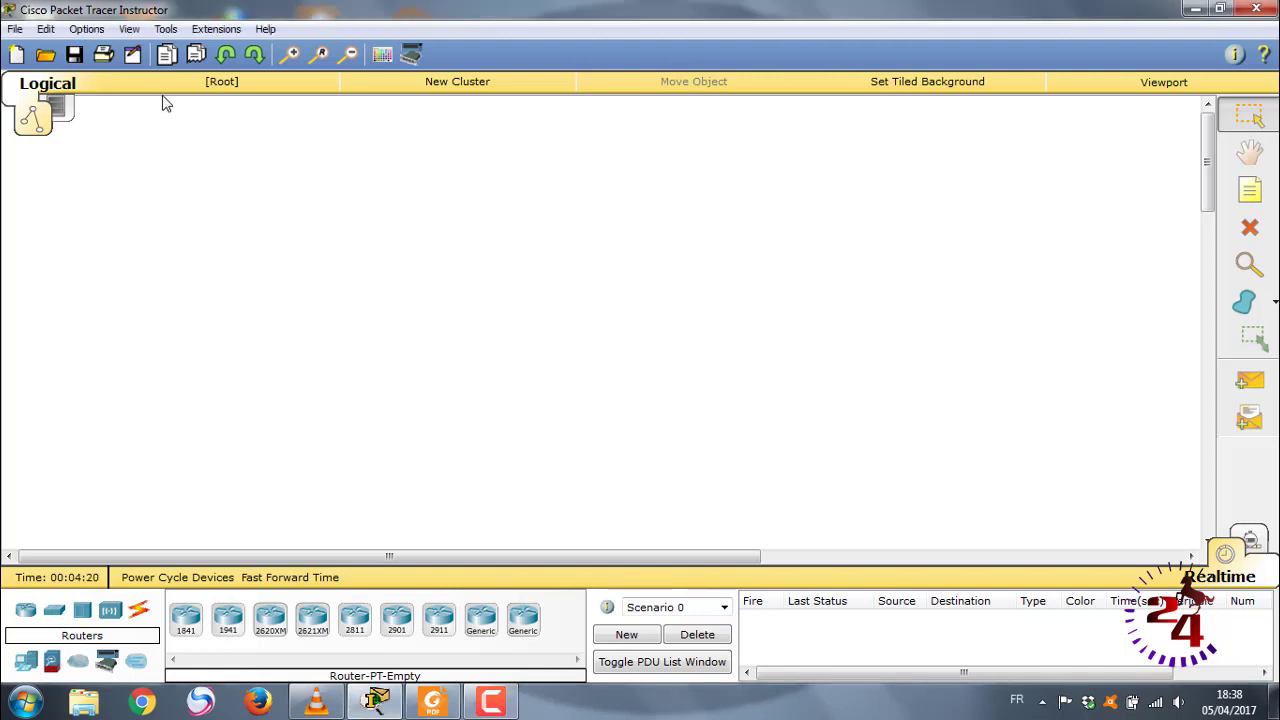
left_click(17, 30)
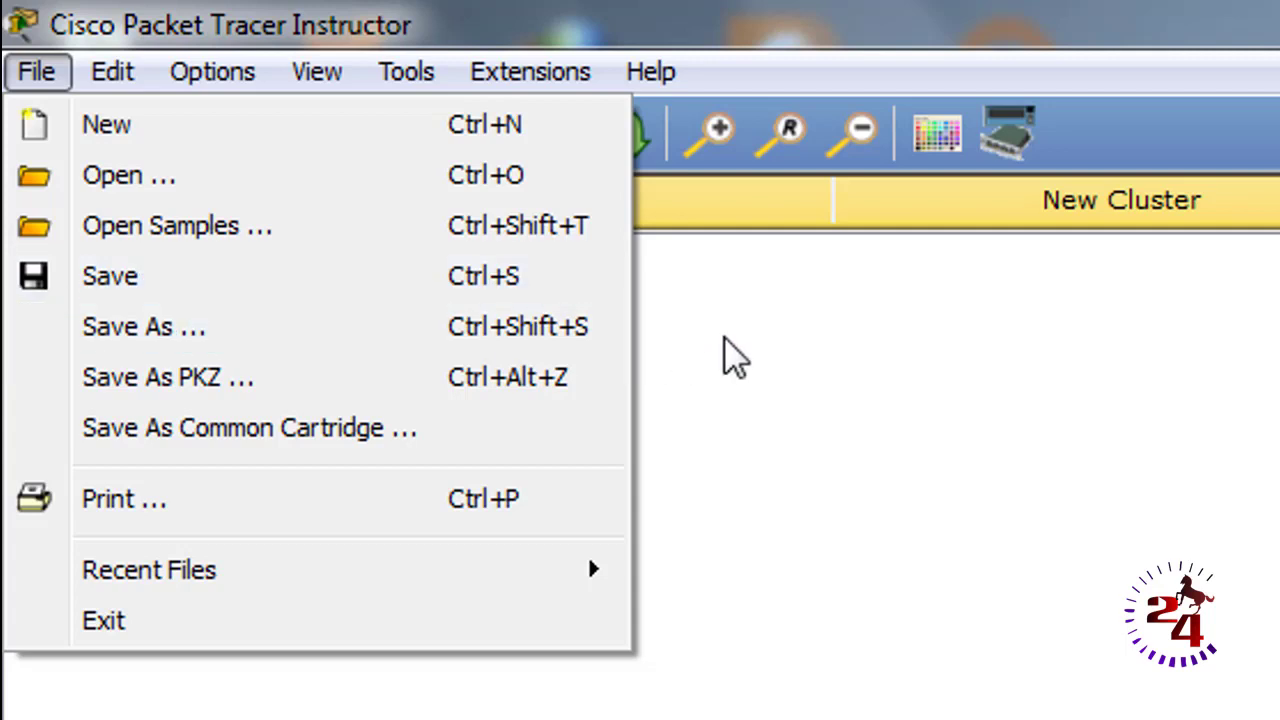
left_click(786, 368)
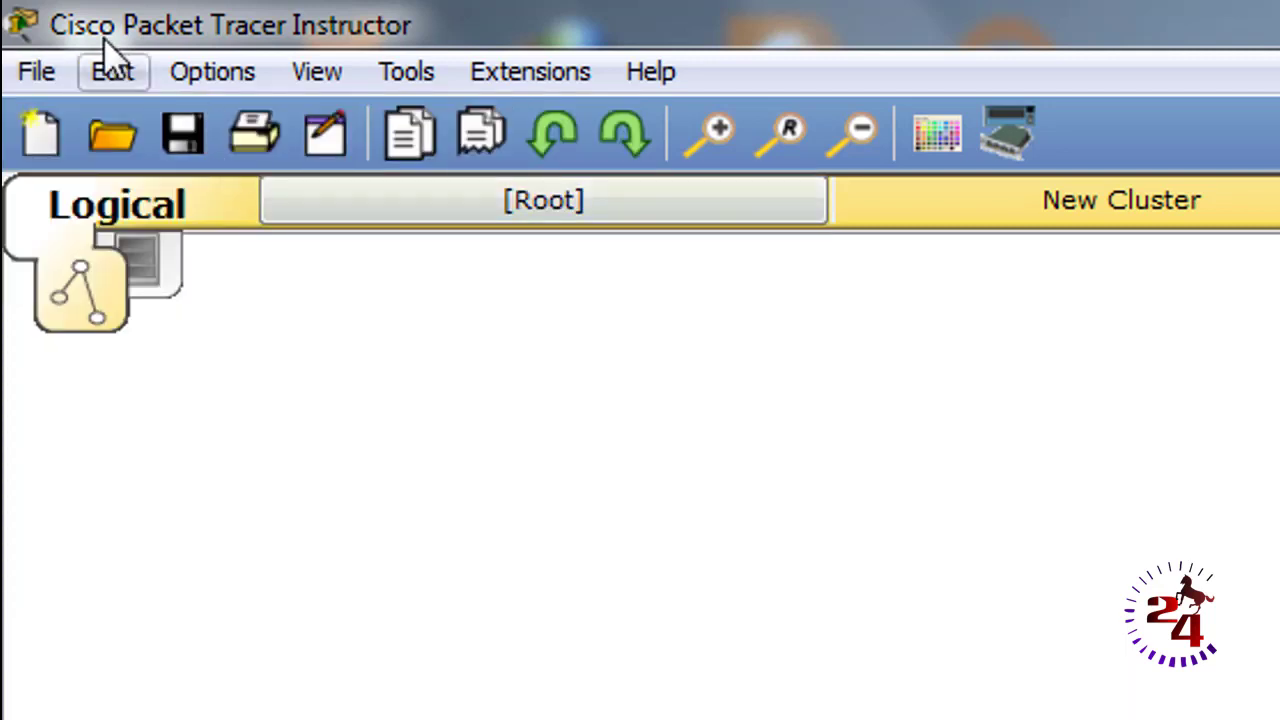
left_click(210, 72)
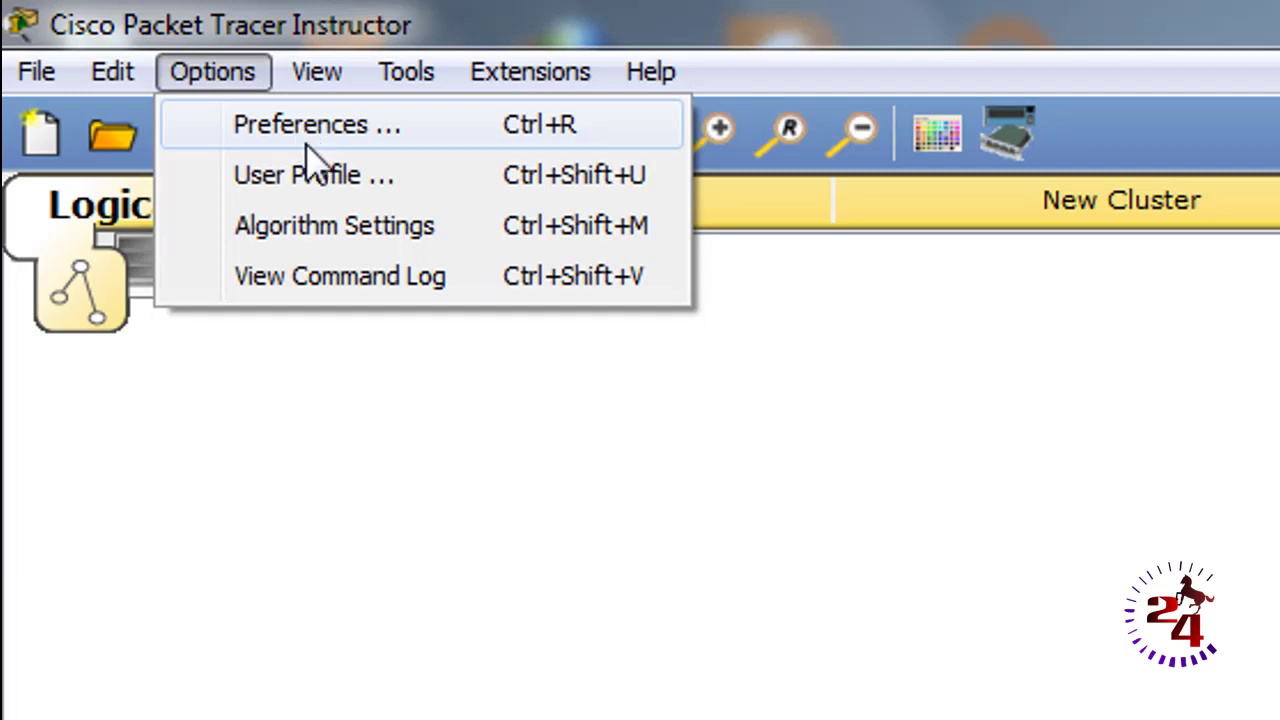
left_click(500, 478)
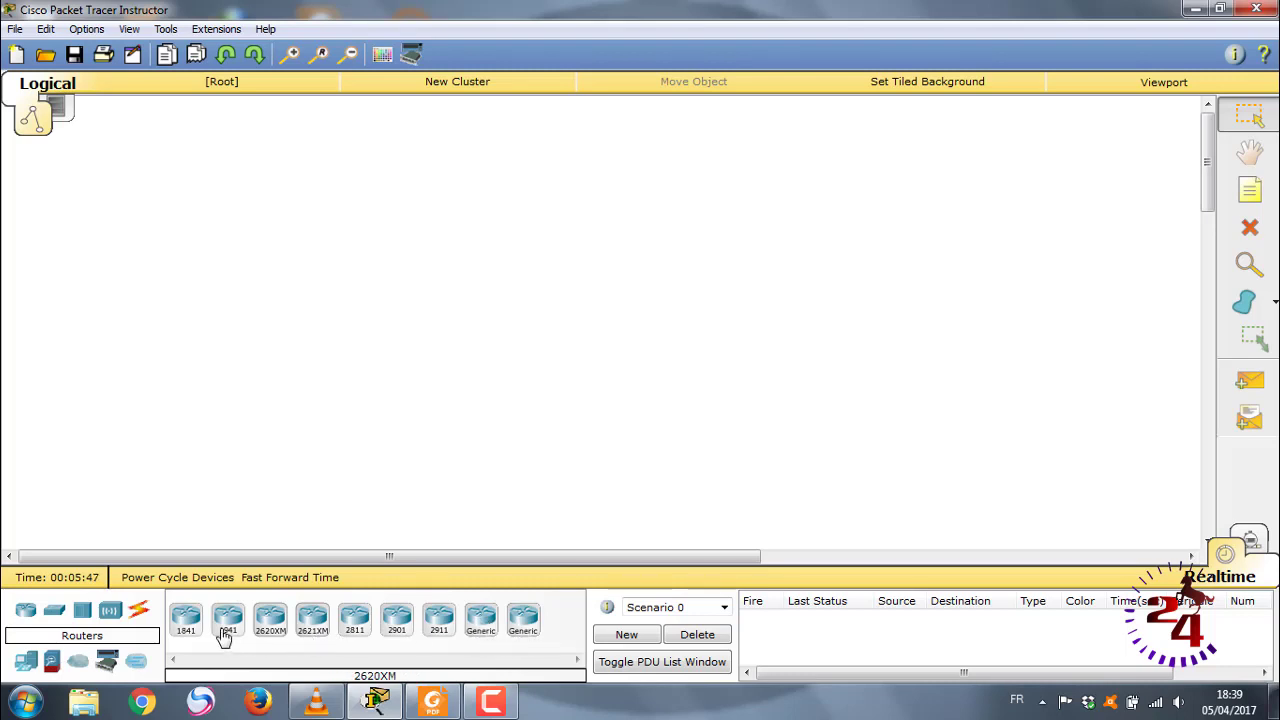
Place a generic Router-PT in the empty workspace and open its physical device view in a maximized window
left_click(481, 622)
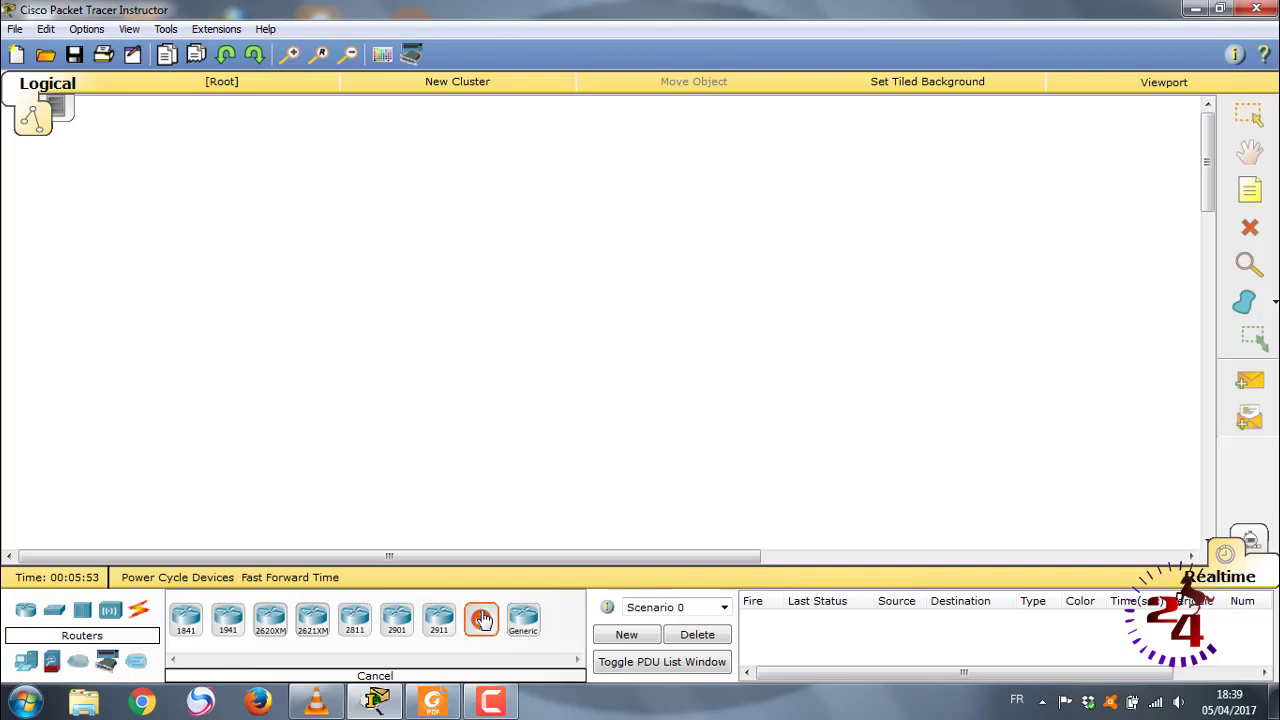
left_click(389, 271)
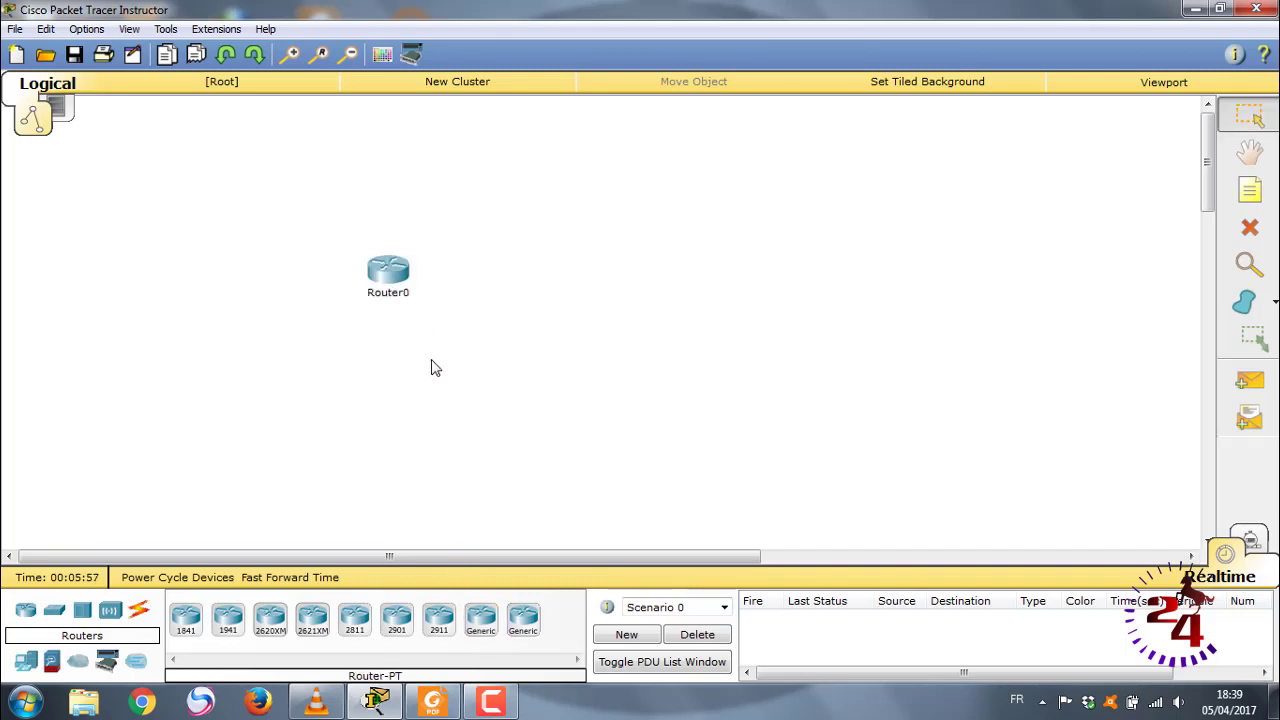
left_click(389, 277)
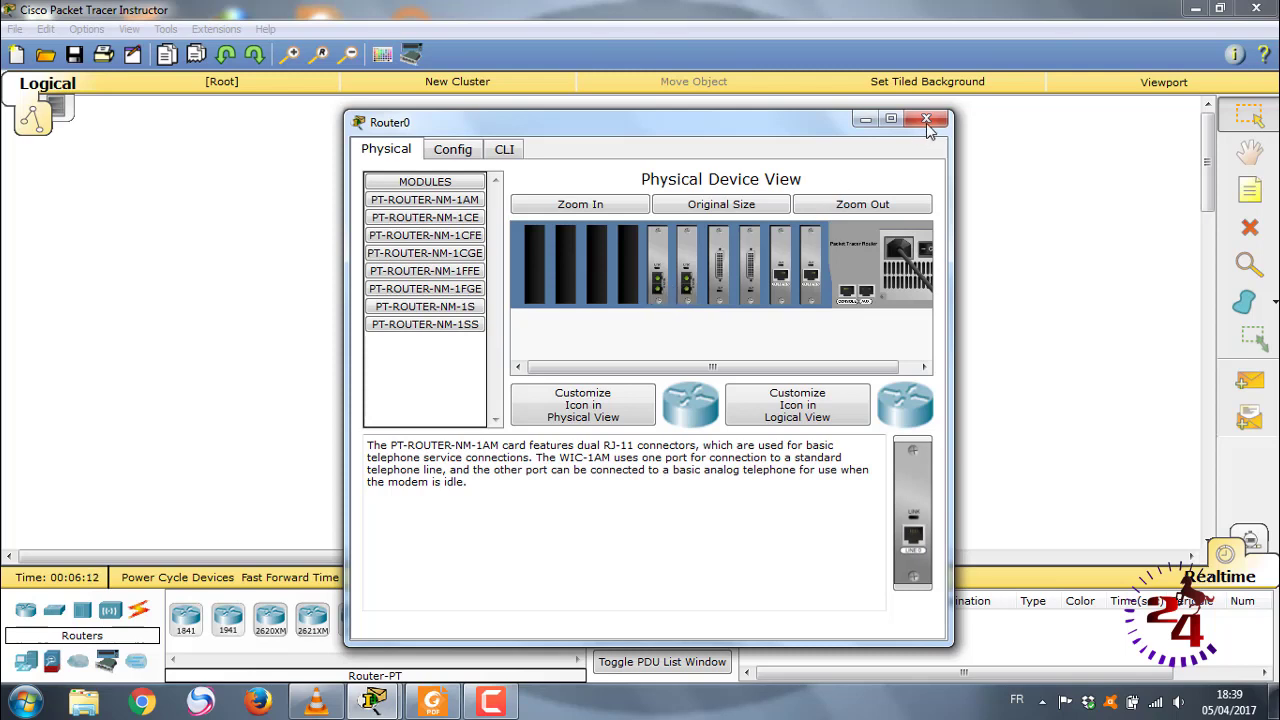
left_click_drag(880, 370, 905, 366)
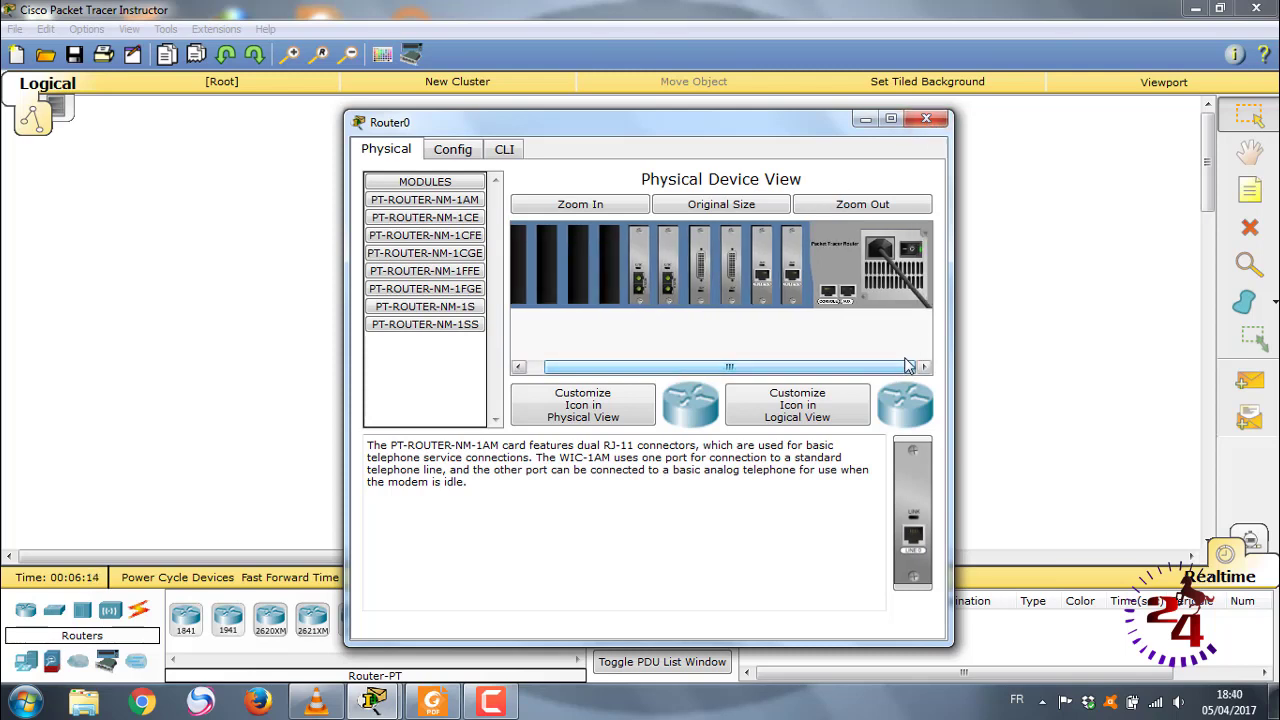
left_click(886, 121)
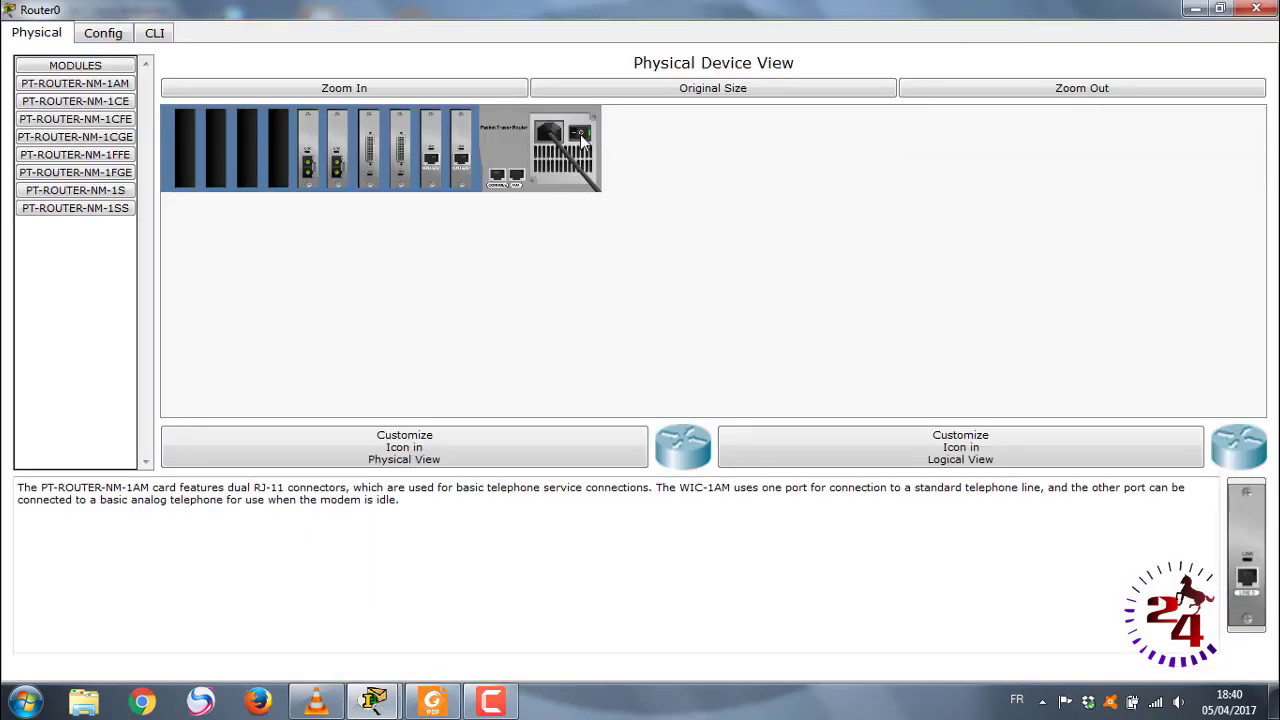
Power off the router and review the descriptions of its available expansion modules, including 1CE, 1CFE, 1FFE, 1FGE and 1SS
left_click(585, 135)
left_click(106, 101)
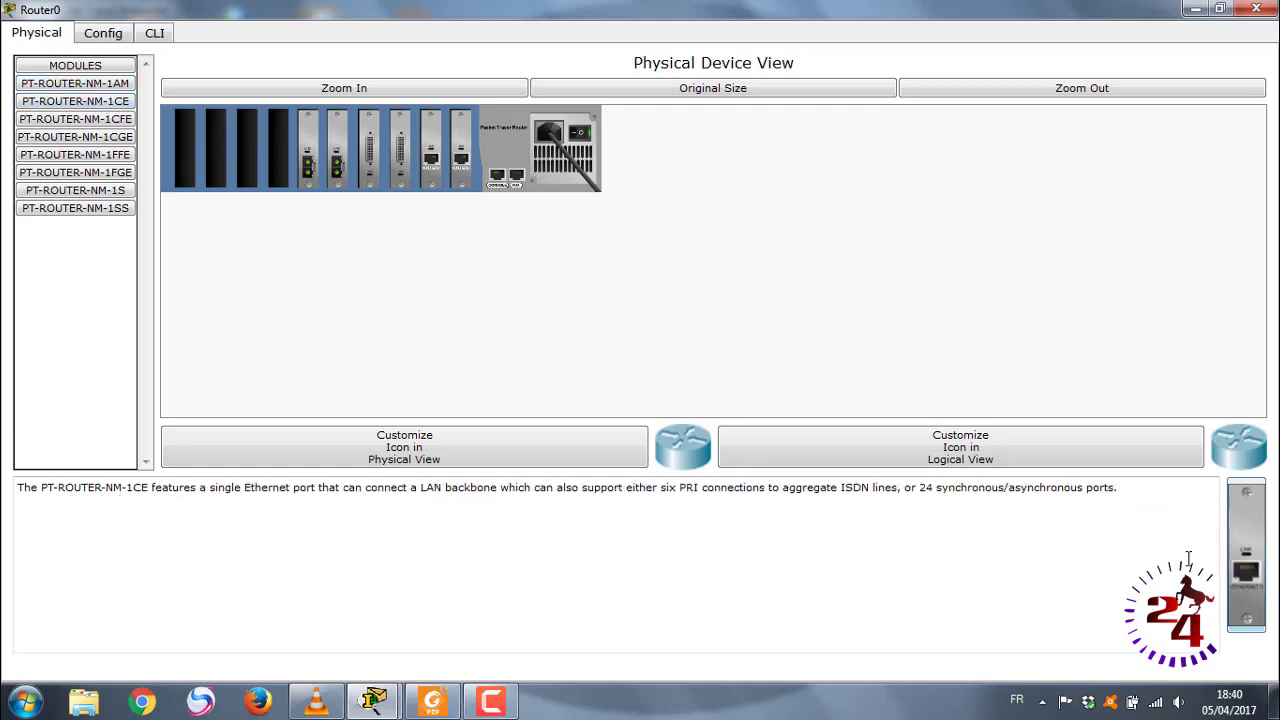
left_click(115, 121)
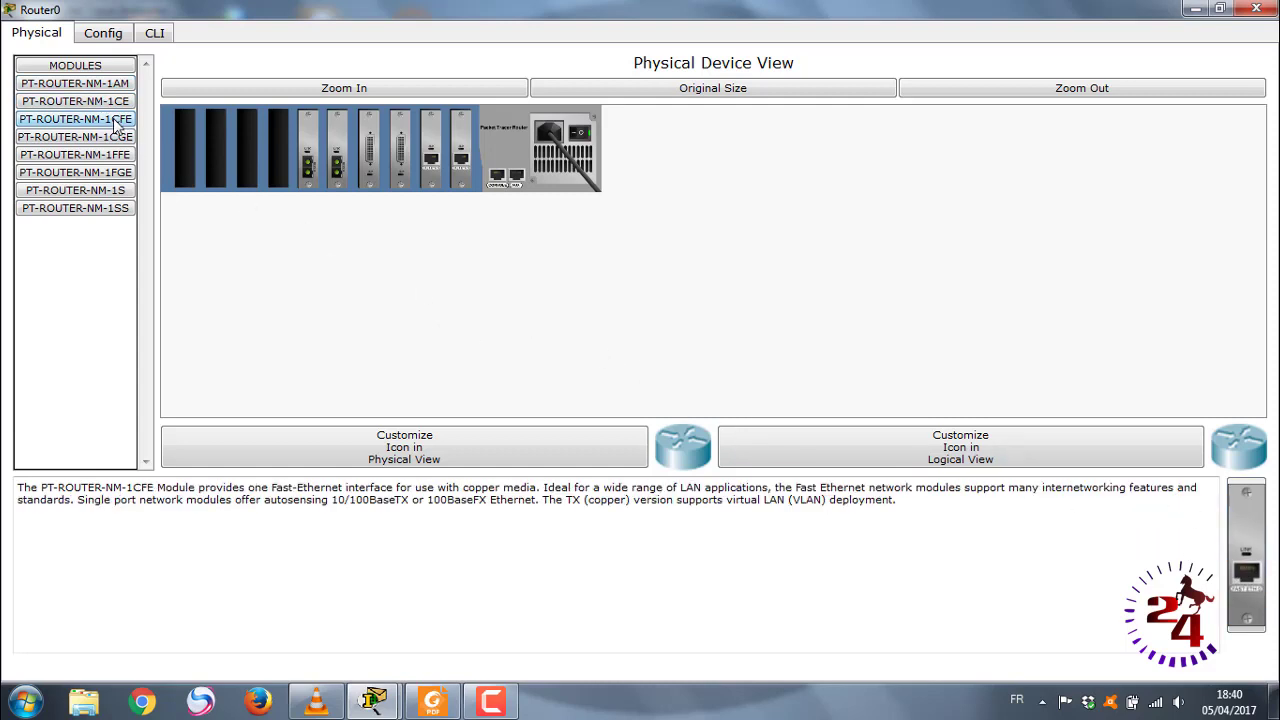
left_click(113, 140)
left_click(110, 156)
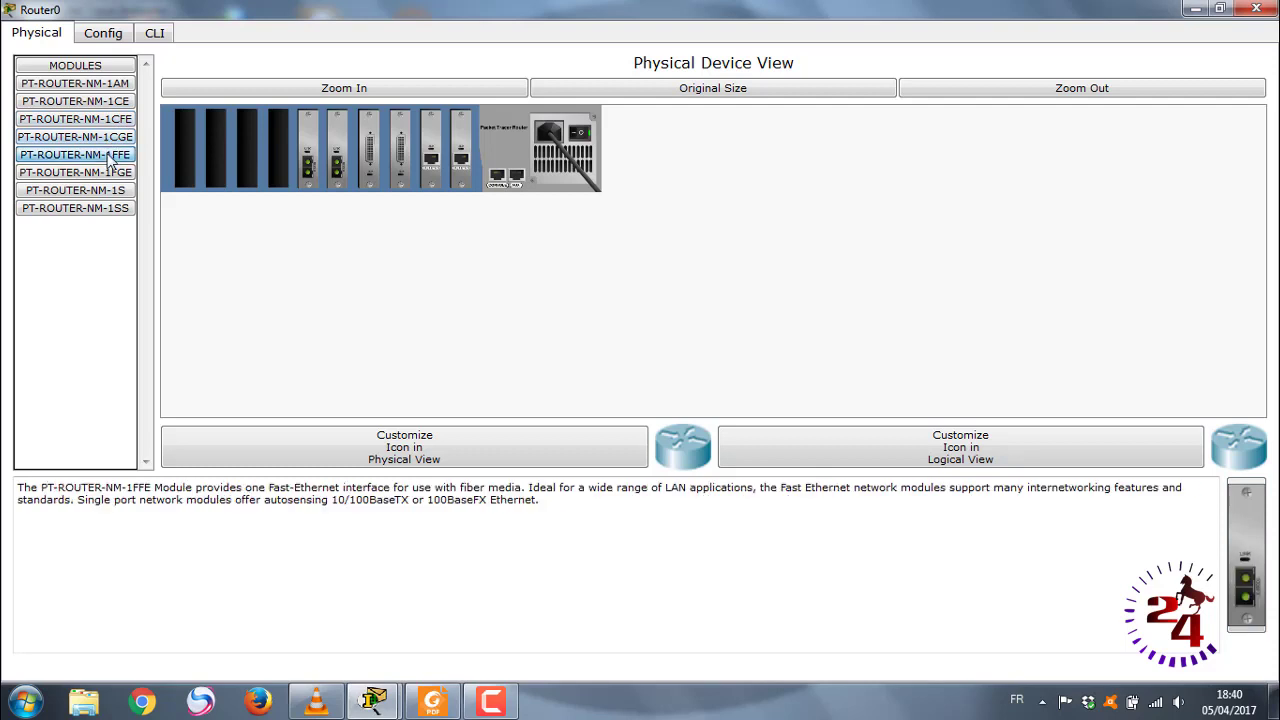
left_click(110, 174)
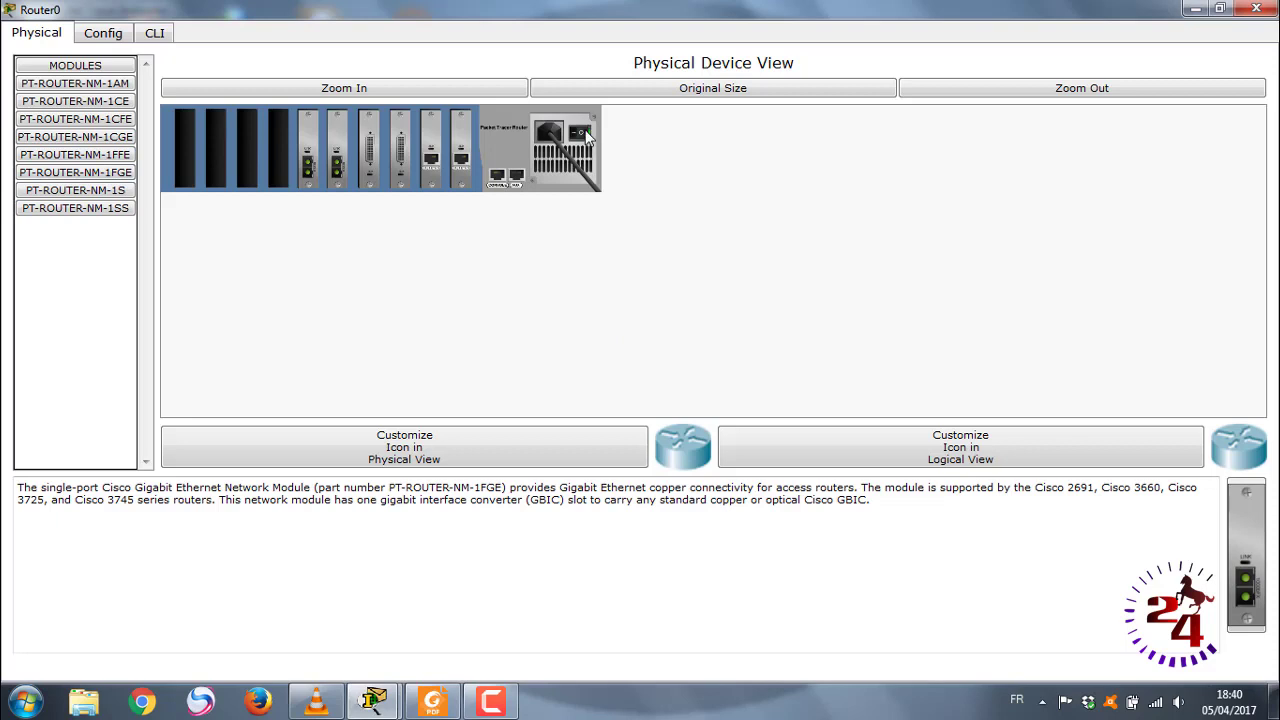
left_click(88, 210)
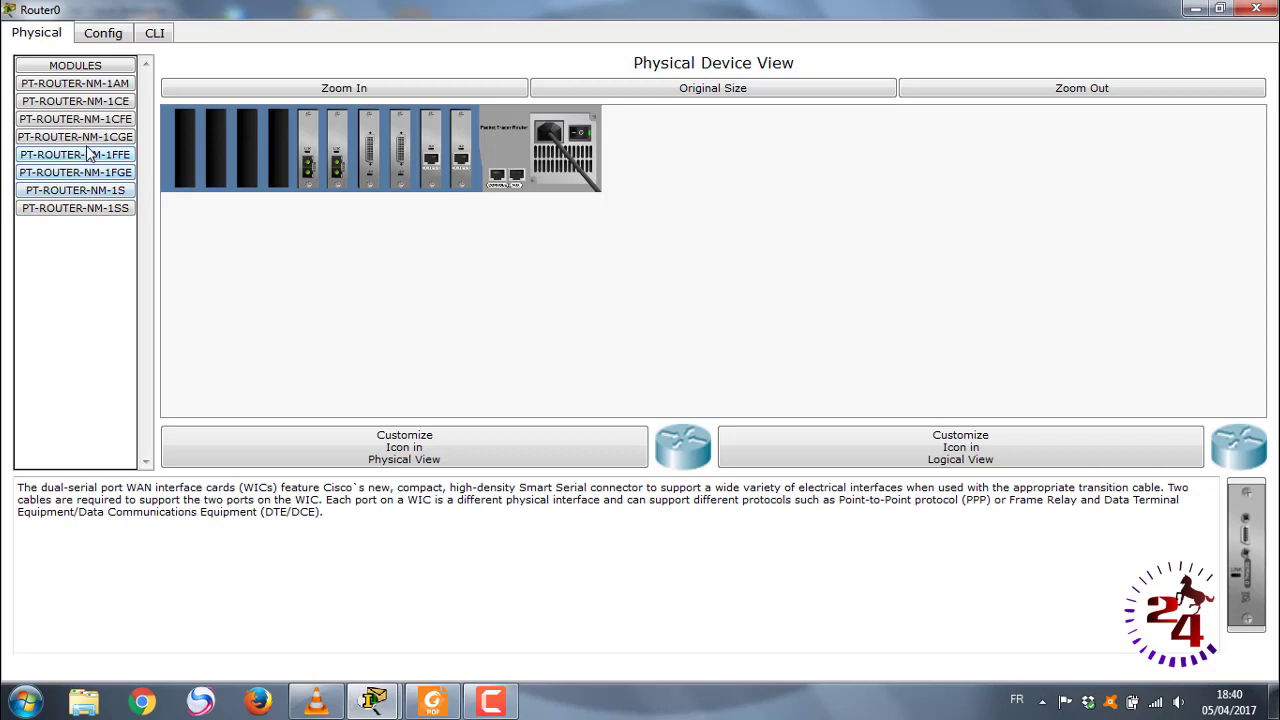
left_click(89, 157)
Install a PT-ROUTER-NM-1CGE module in the empty slot beside the installed cards, and take it out again
left_click(89, 138)
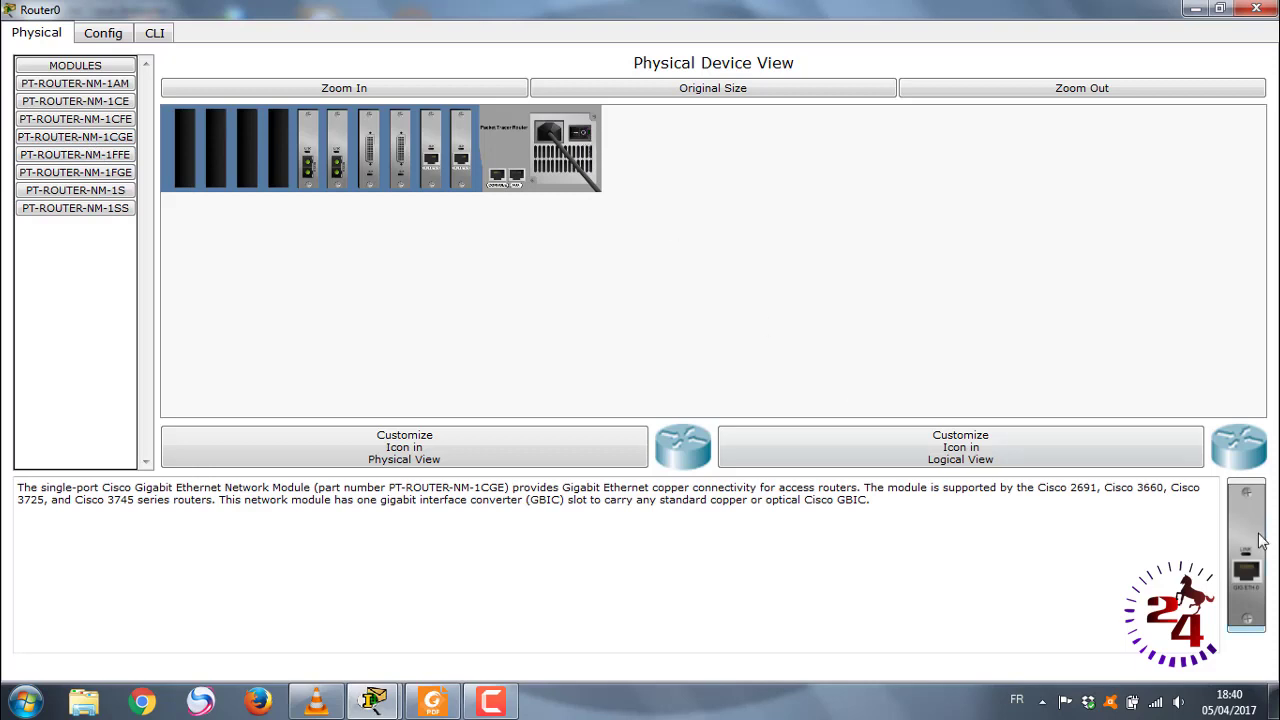
left_click_drag(1249, 545, 292, 170)
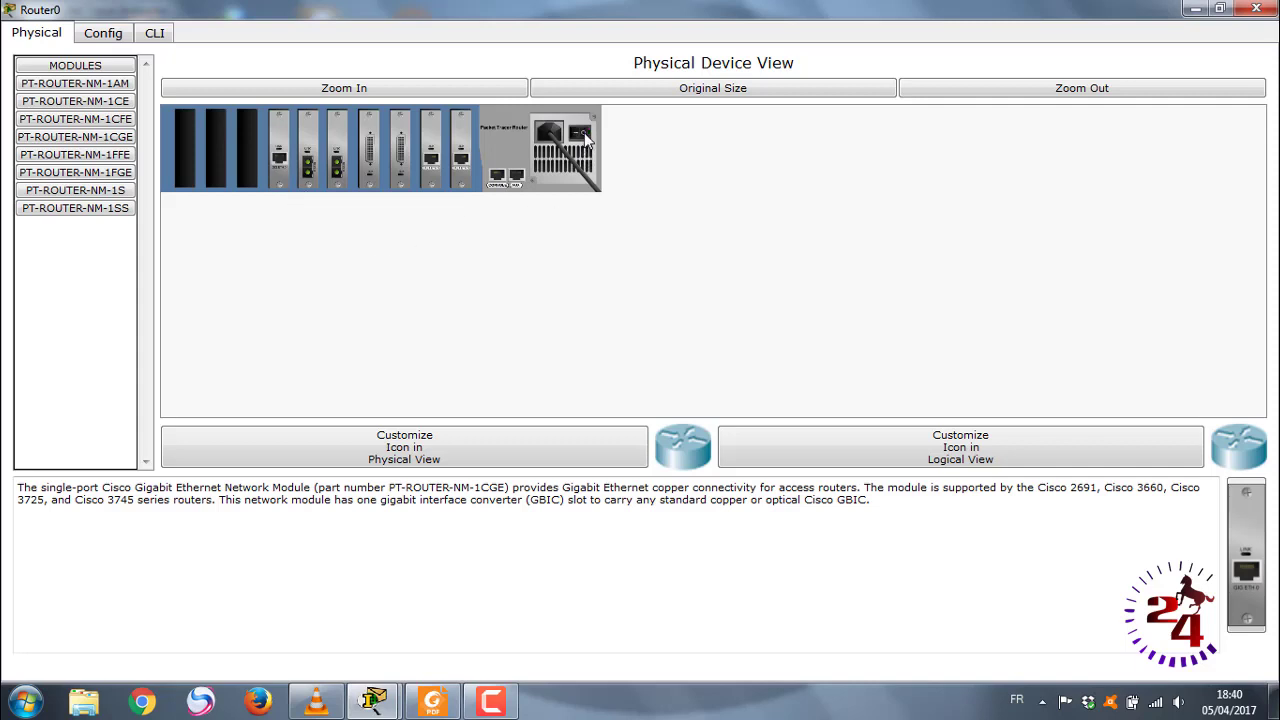
left_click_drag(283, 157, 1252, 566)
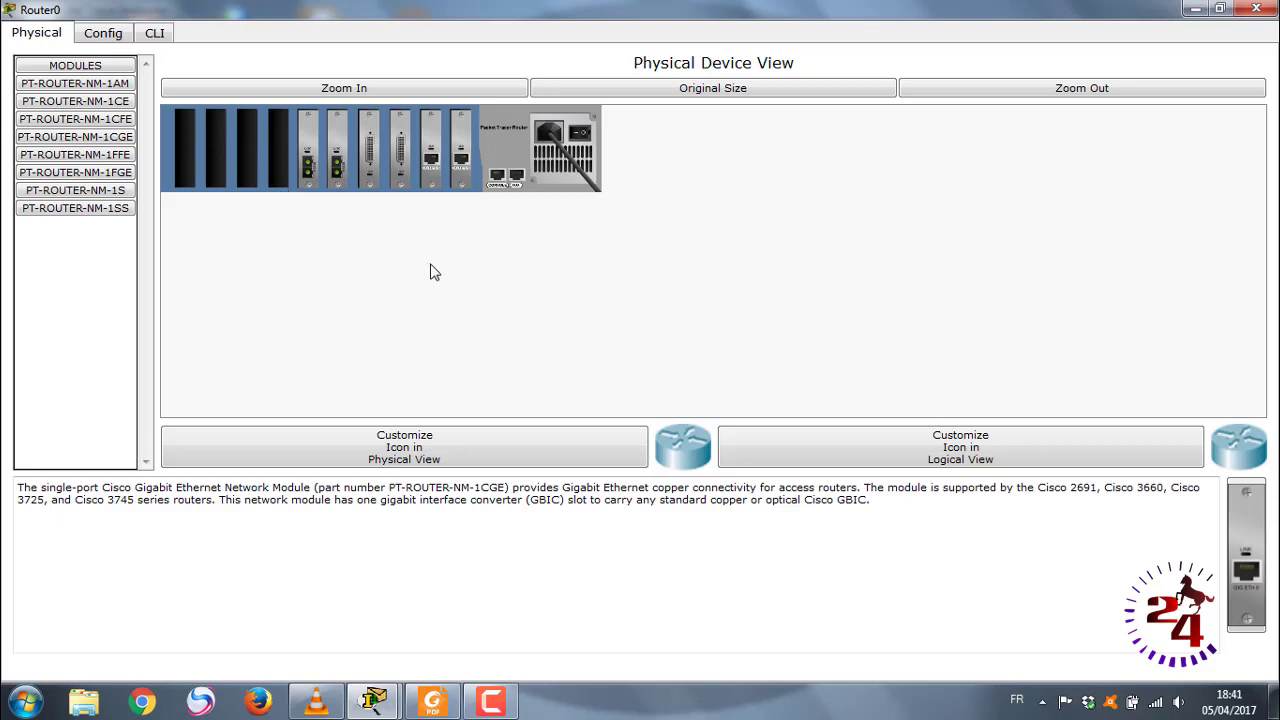
Power the router back on and open its global configuration settings
left_click(118, 40)
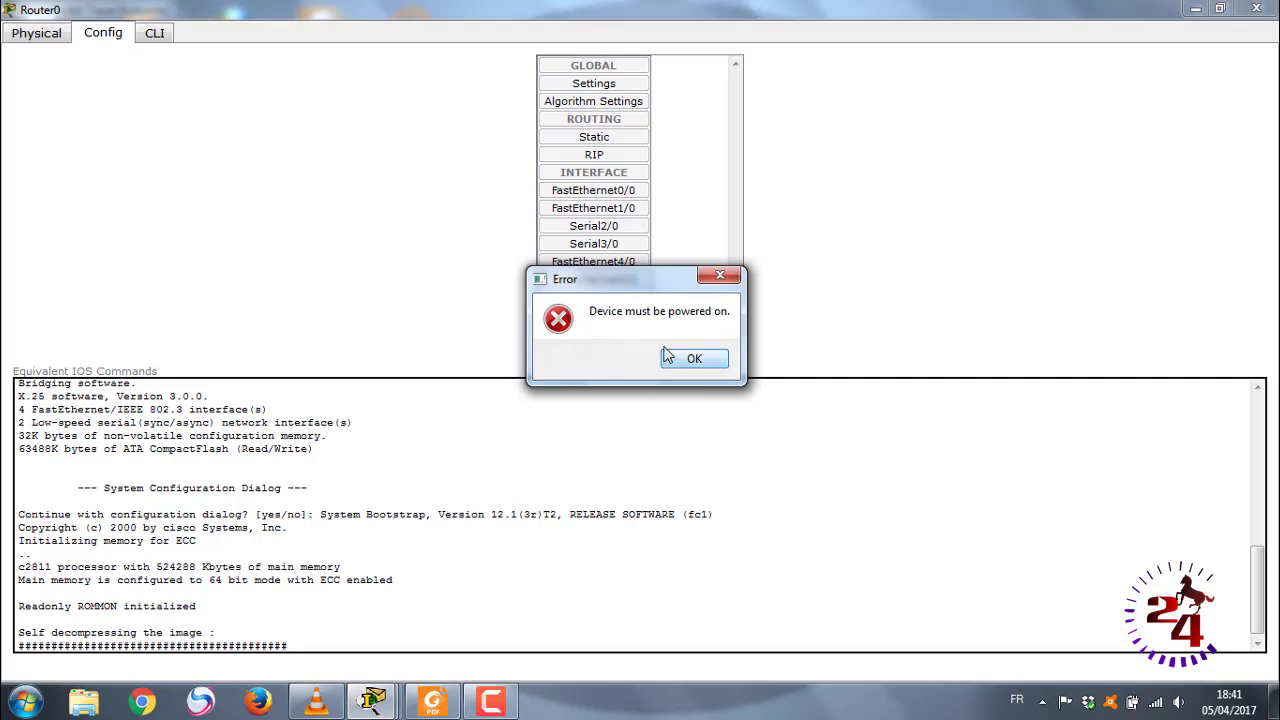
left_click(712, 362)
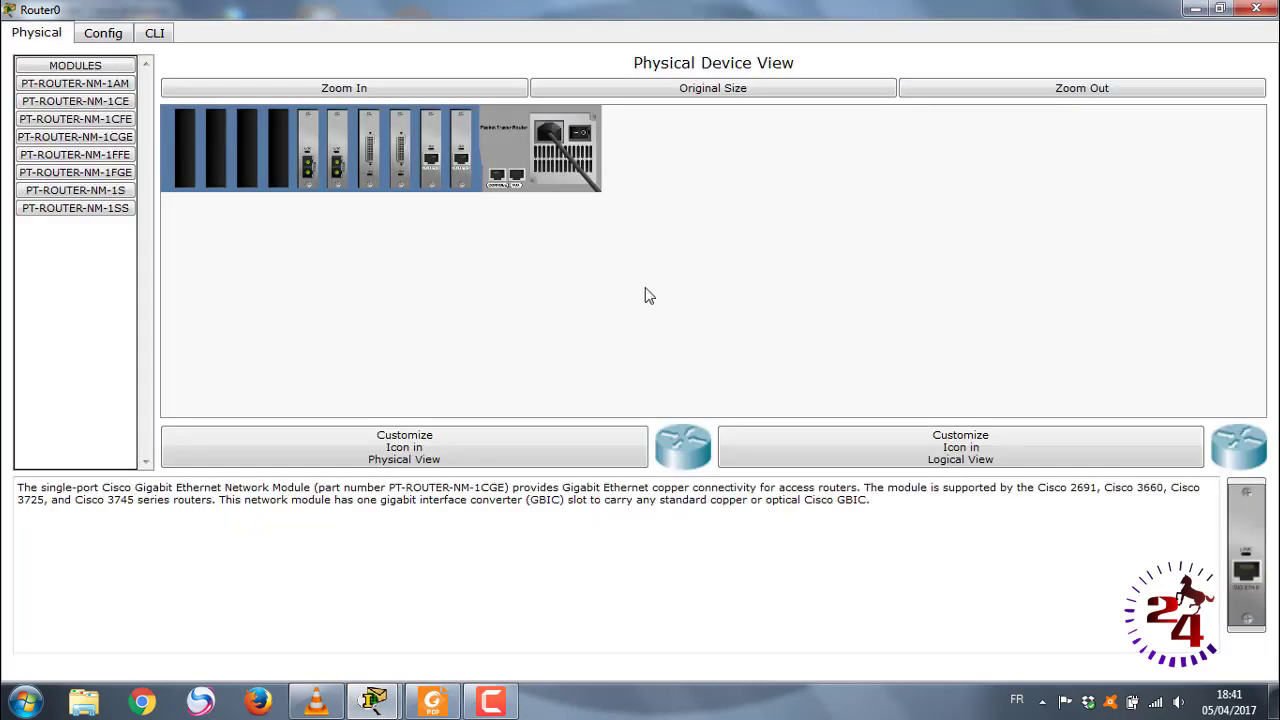
left_click(584, 133)
left_click(104, 34)
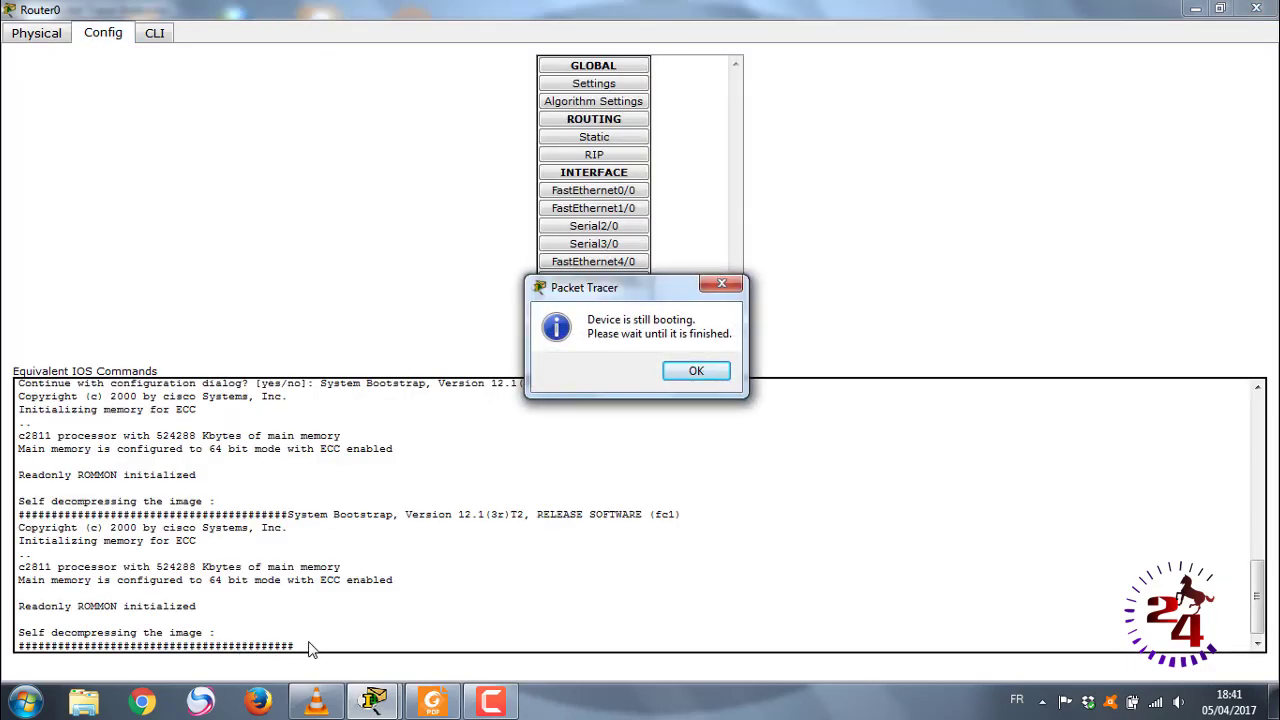
left_click(689, 379)
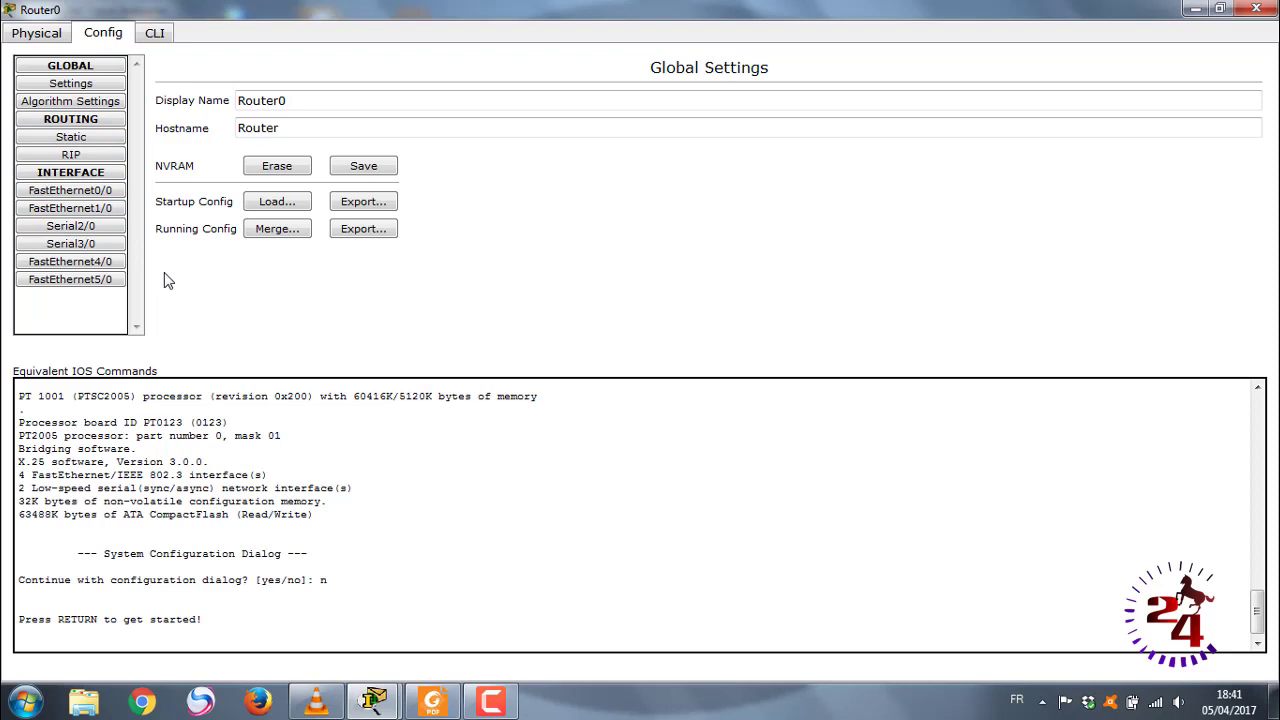
Examine the router's FastEthernet0/0, Serial2/0 and RIP settings and its IOS command line, and close the device window
left_click(83, 195)
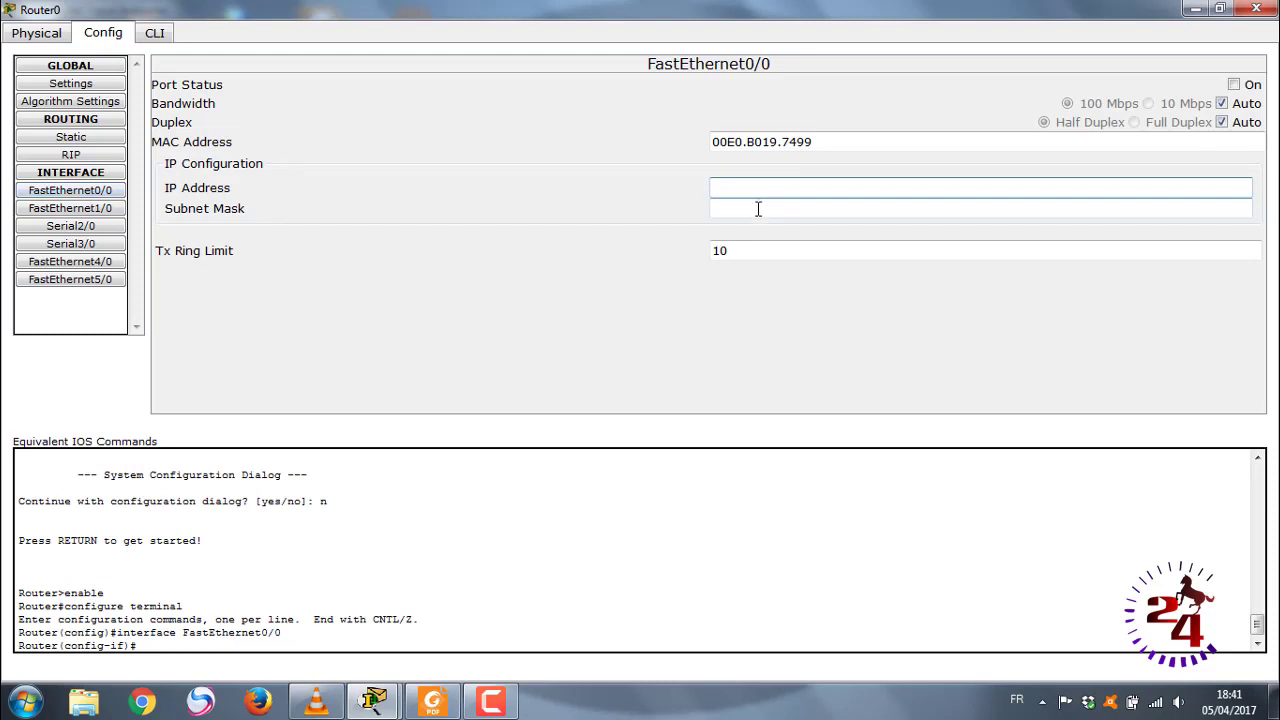
left_click(758, 208)
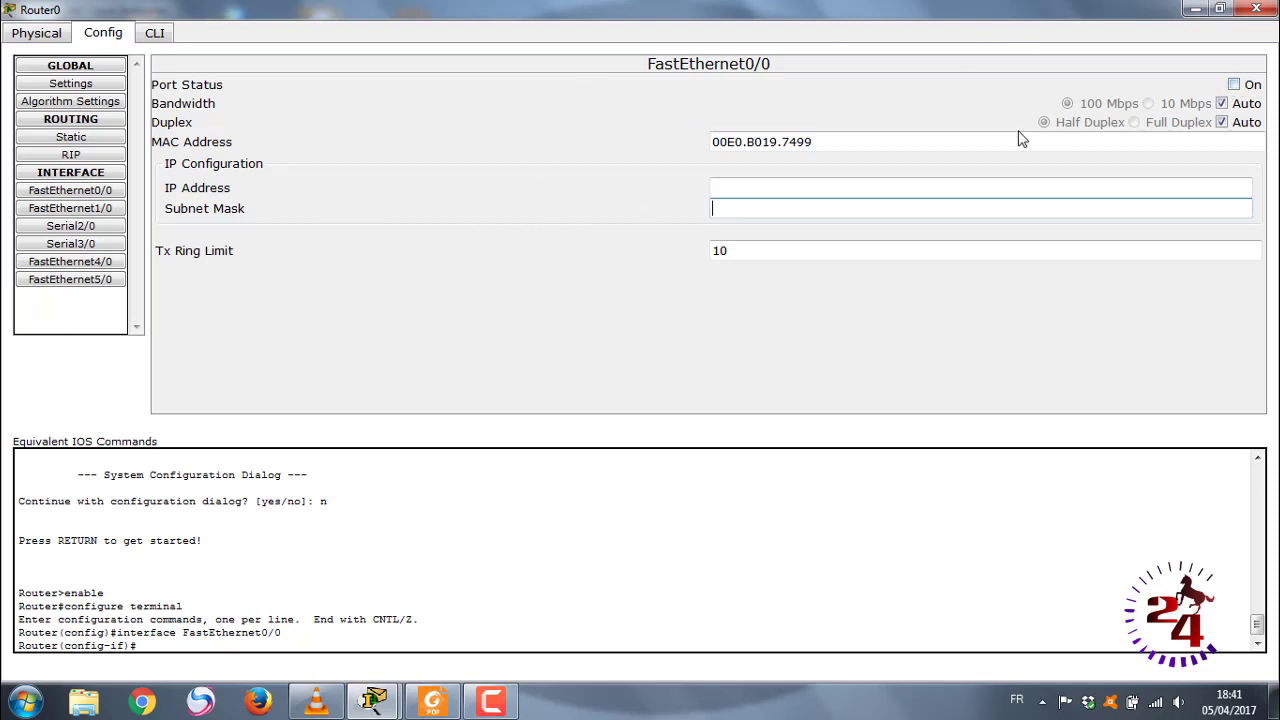
left_click(78, 228)
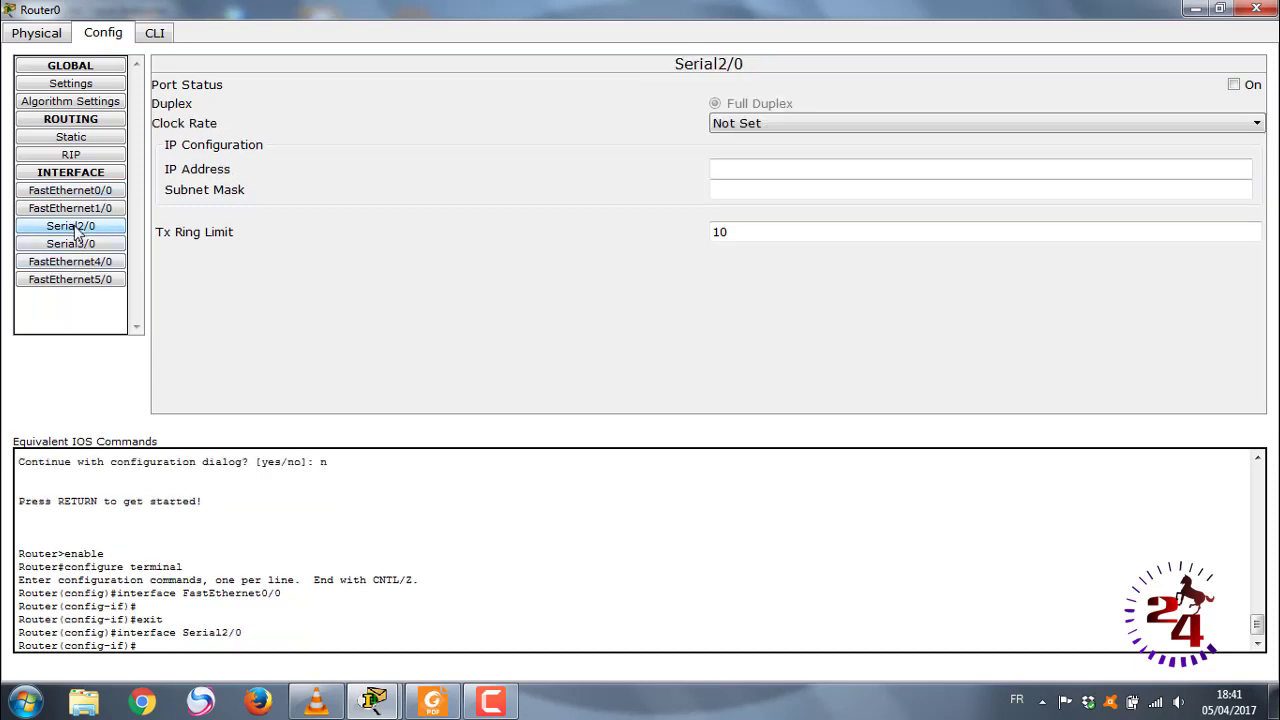
left_click(86, 155)
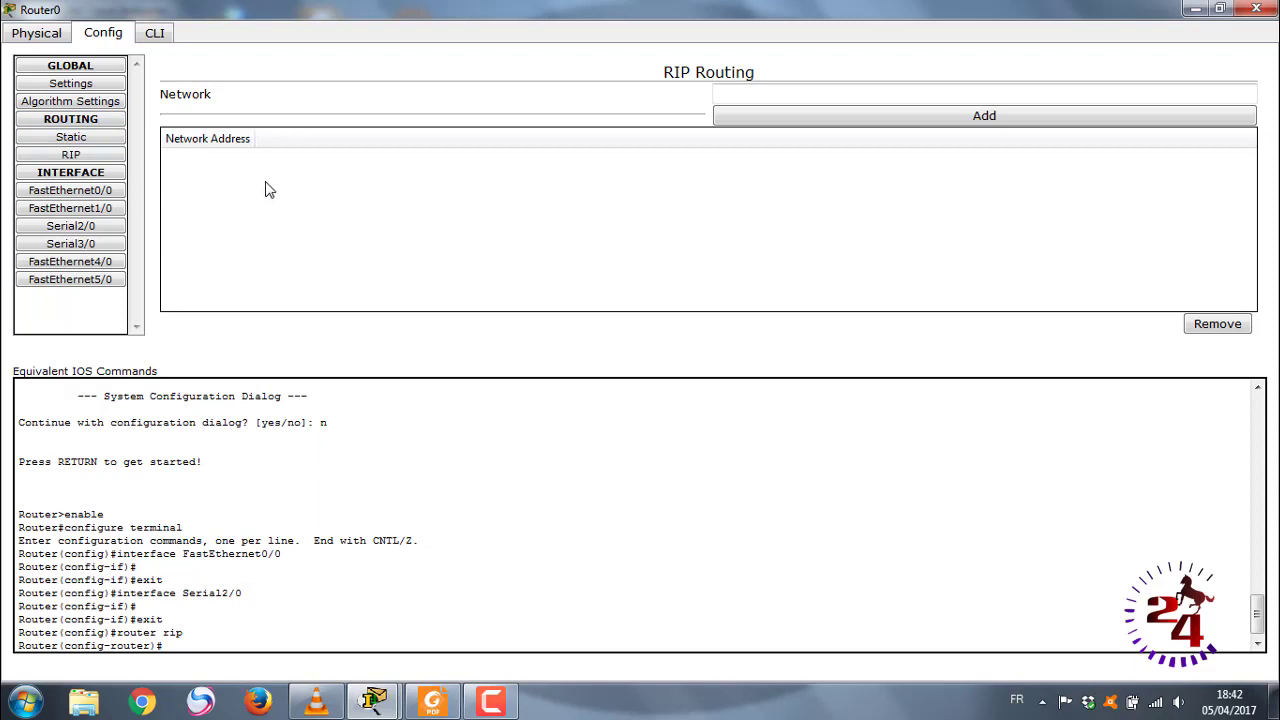
left_click(157, 33)
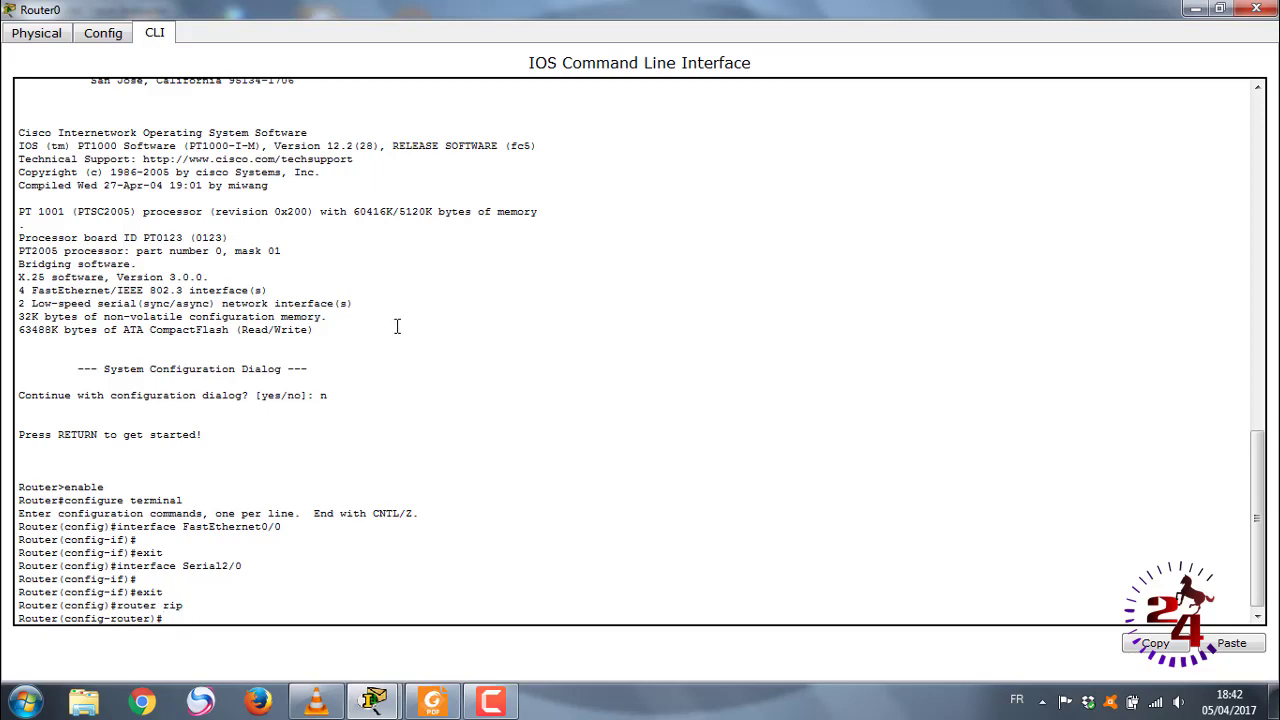
left_click(1256, 9)
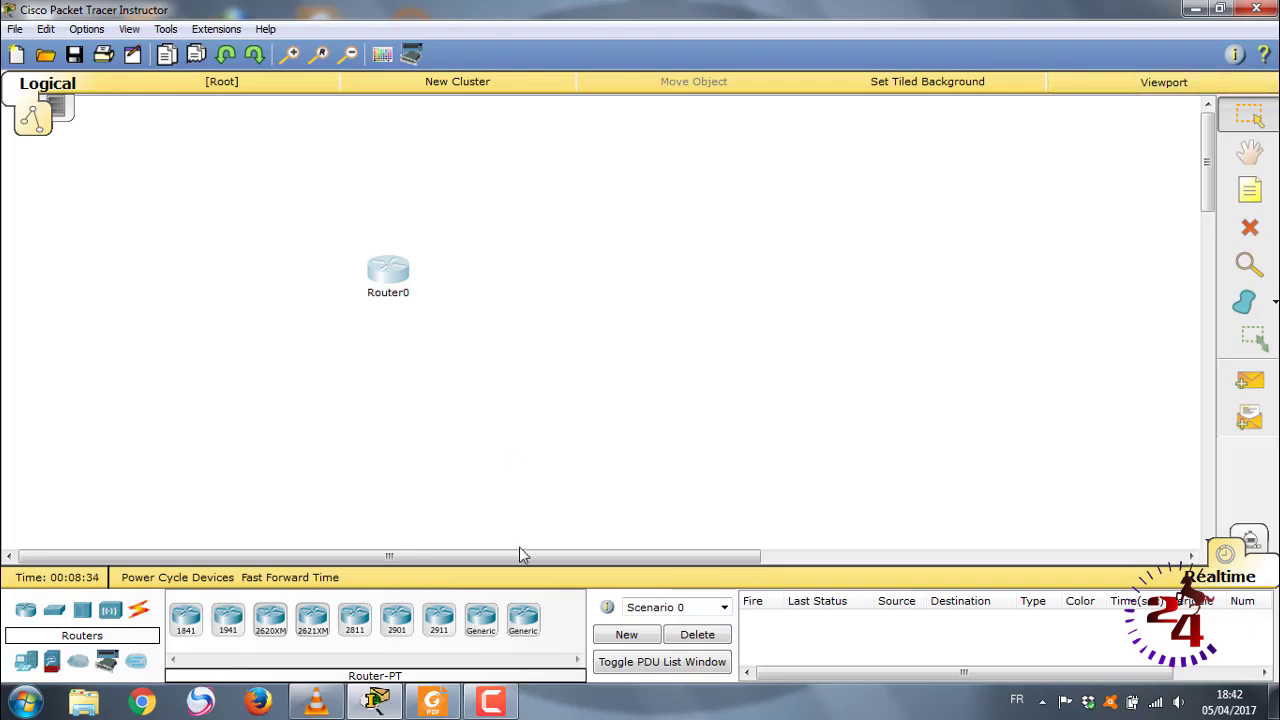
Place a Router-PT-Empty beside the first router and inspect its module slots in the physical device view
left_click(524, 618)
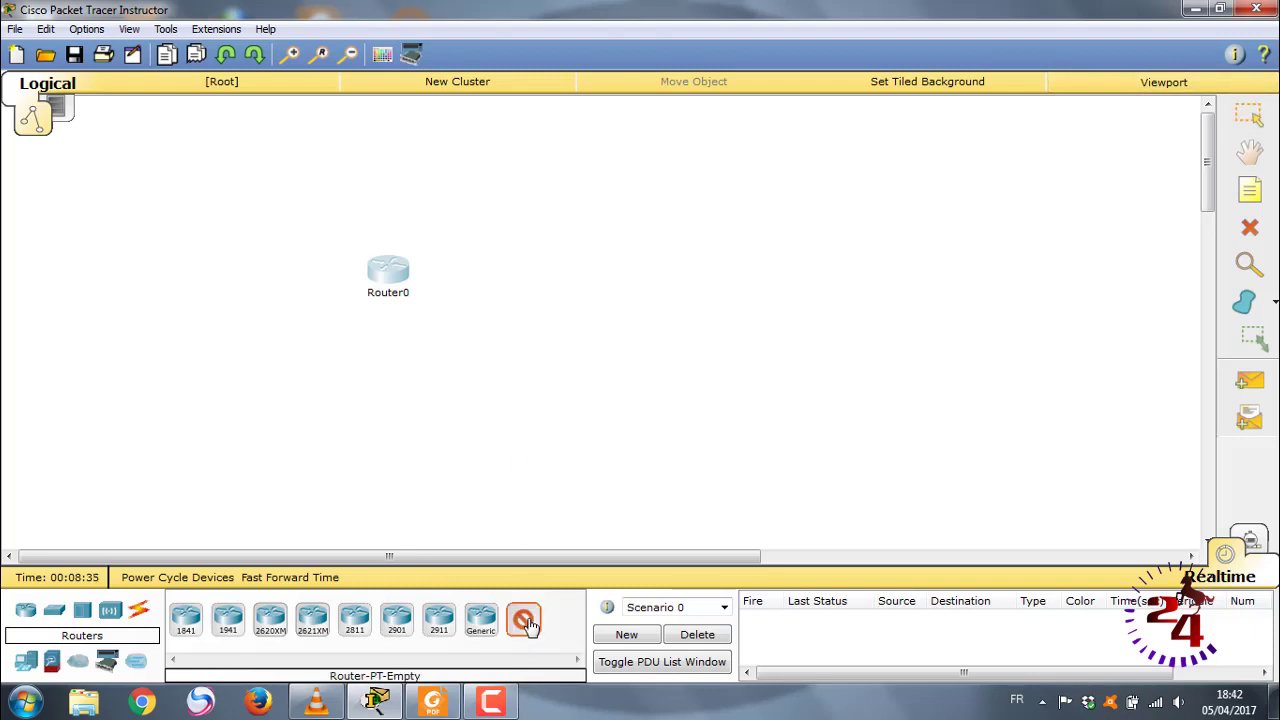
left_click(603, 278)
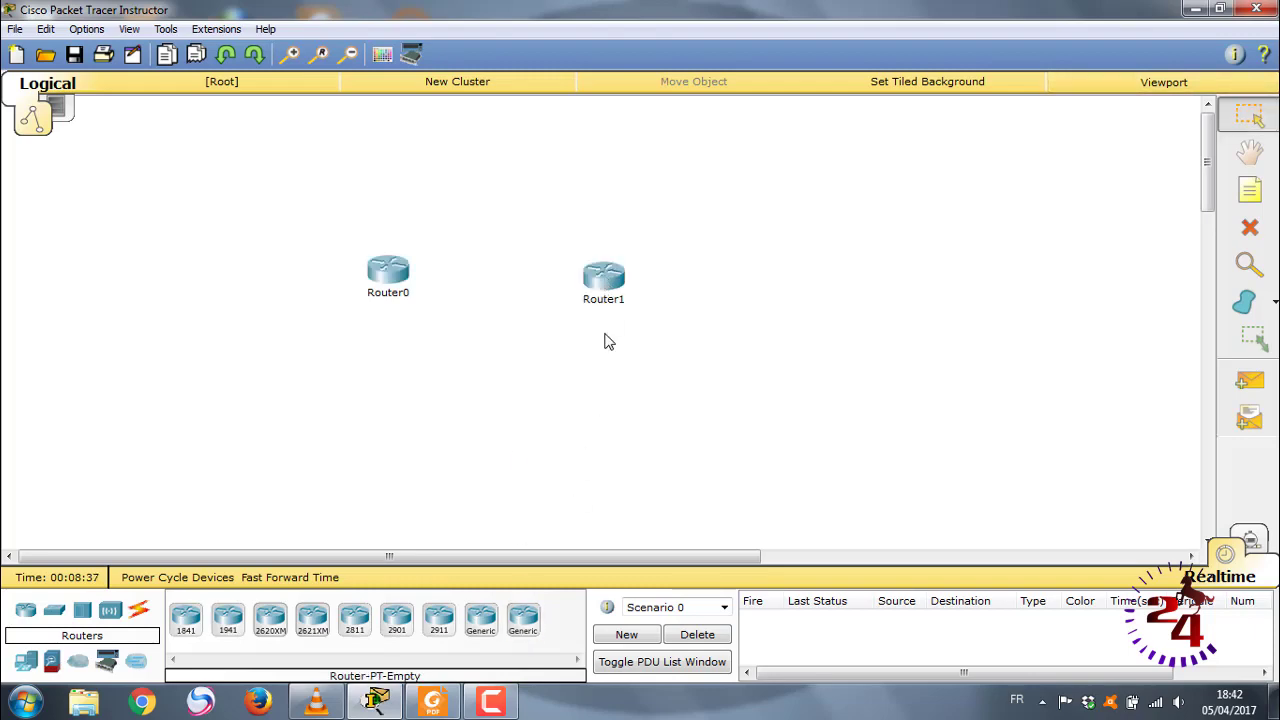
left_click(604, 276)
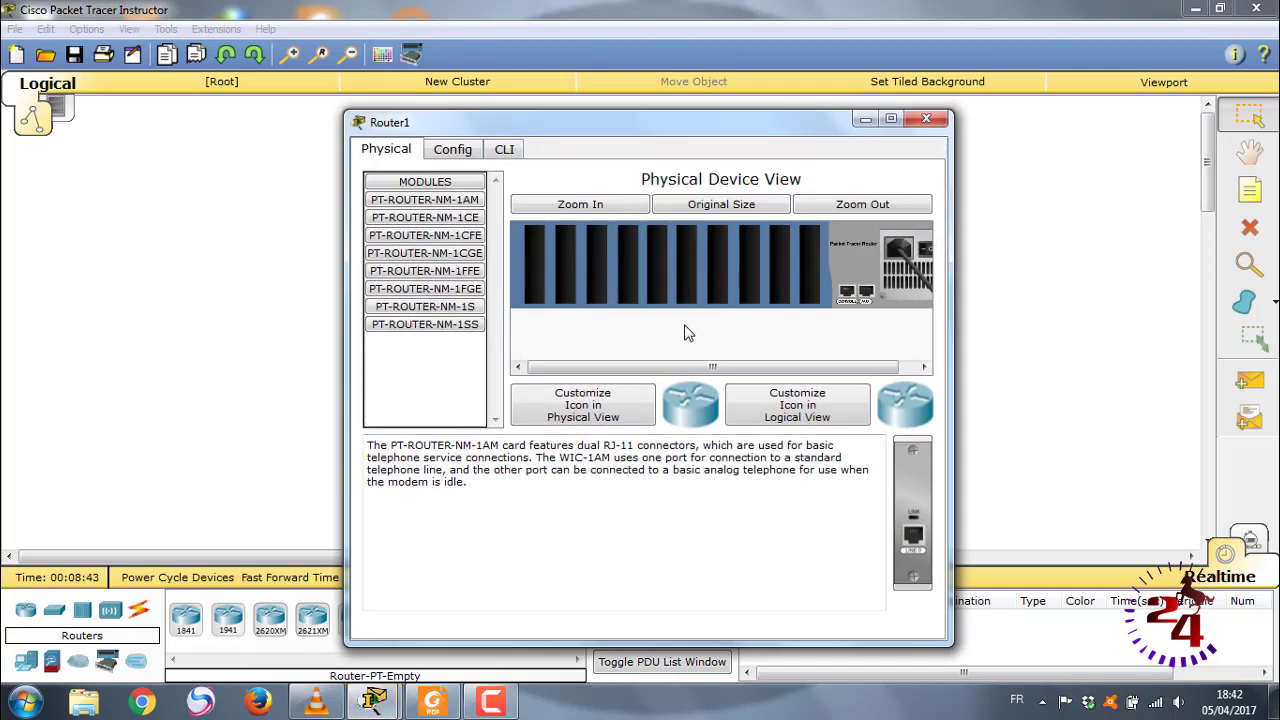
left_click(926, 119)
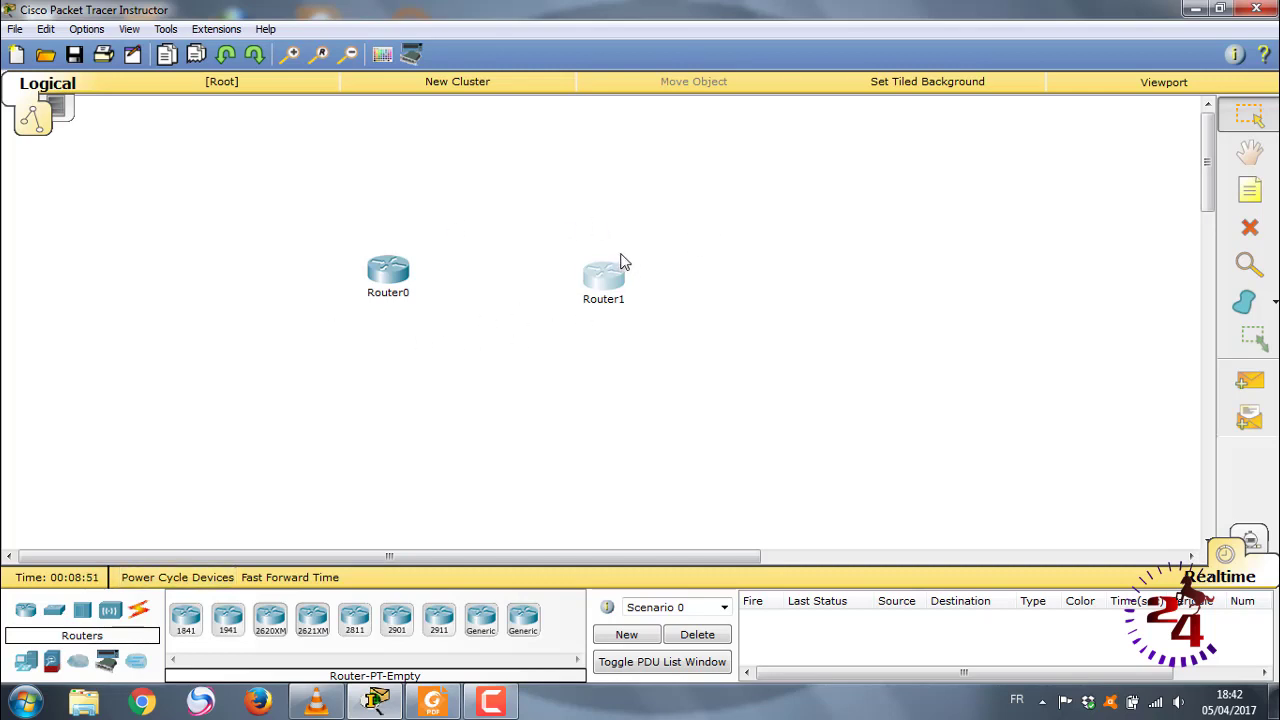
Delete both routers from the workspace and leave delete mode
left_click(1250, 228)
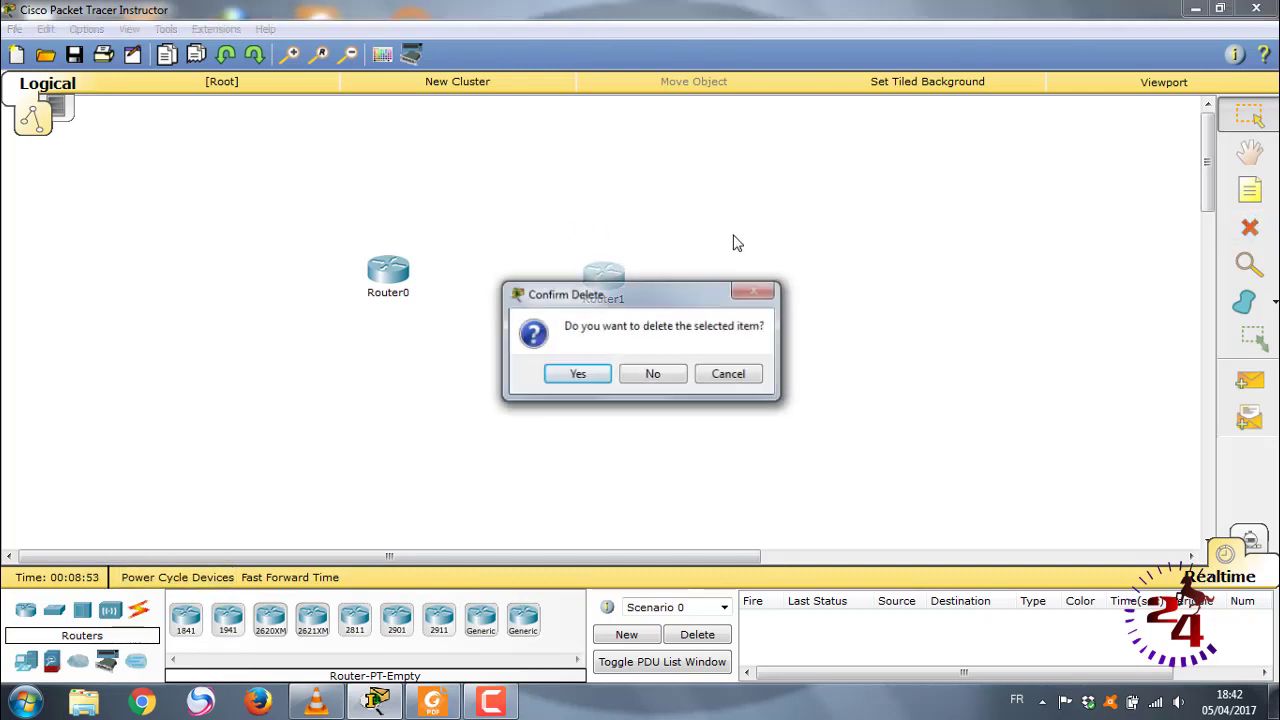
left_click(589, 381)
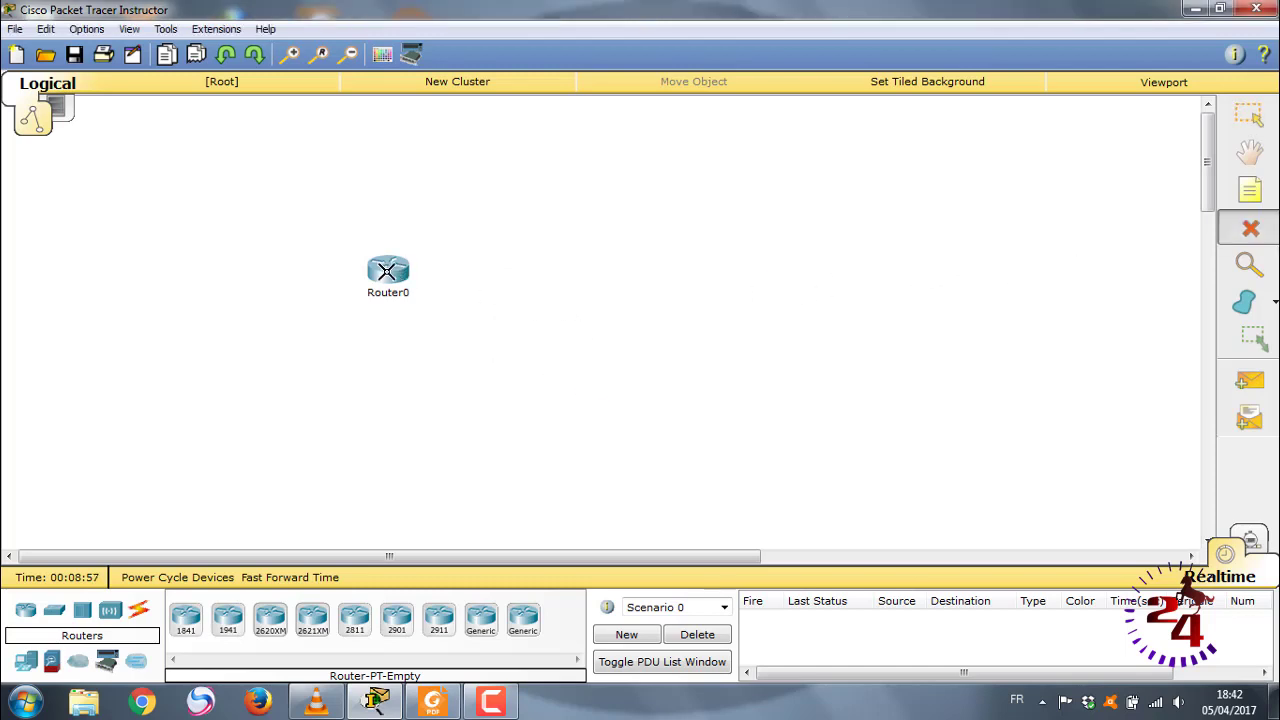
left_click(385, 270)
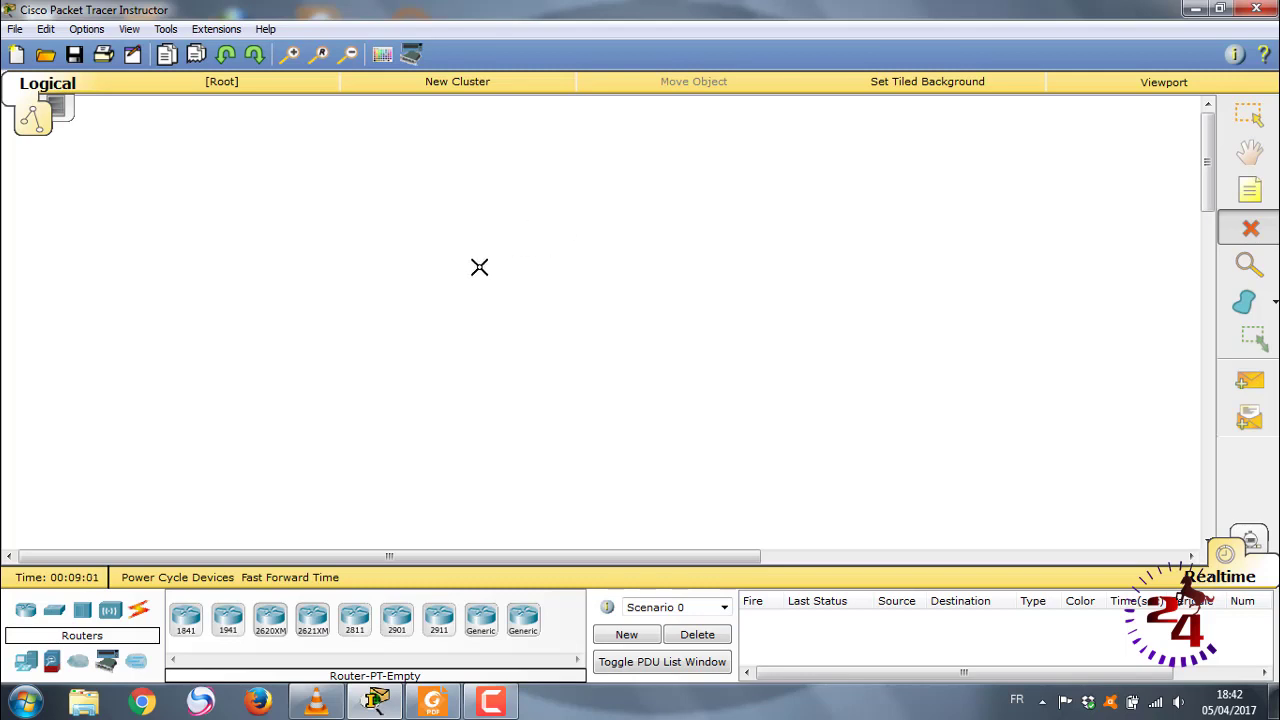
key("Escape")
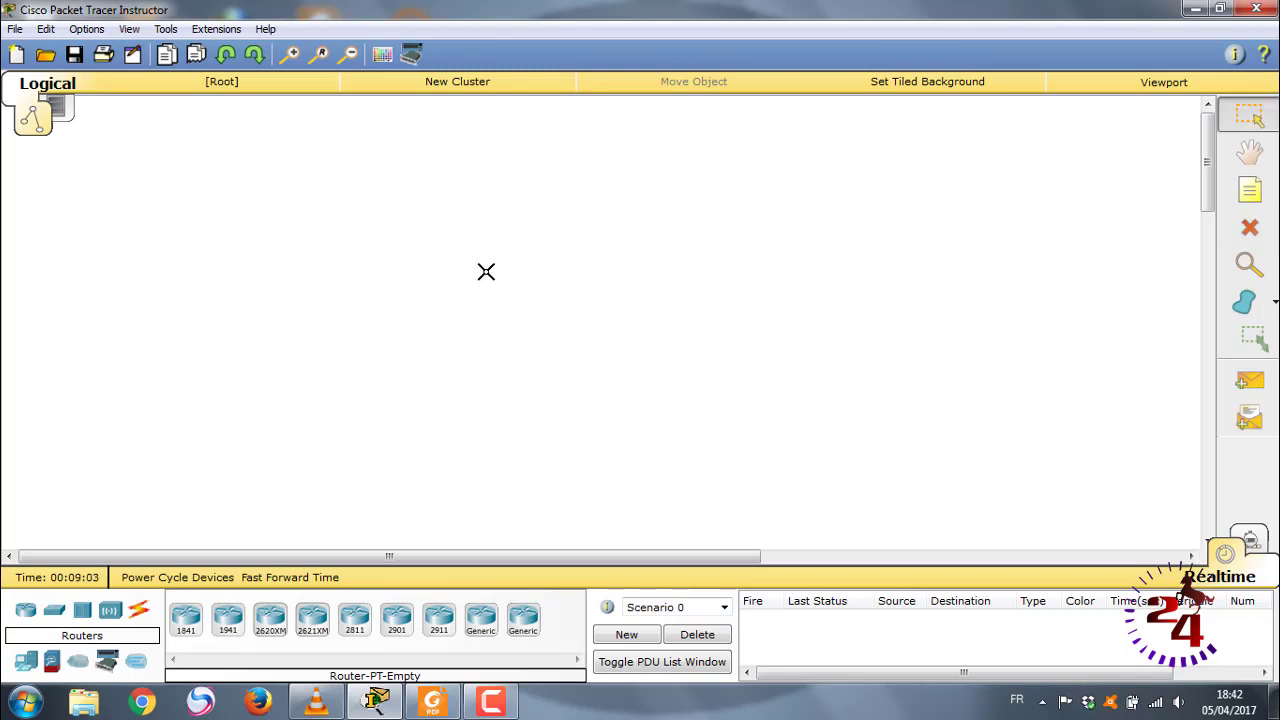
Browse the device models available under switches, hubs, wireless devices and end devices
left_click(55, 608)
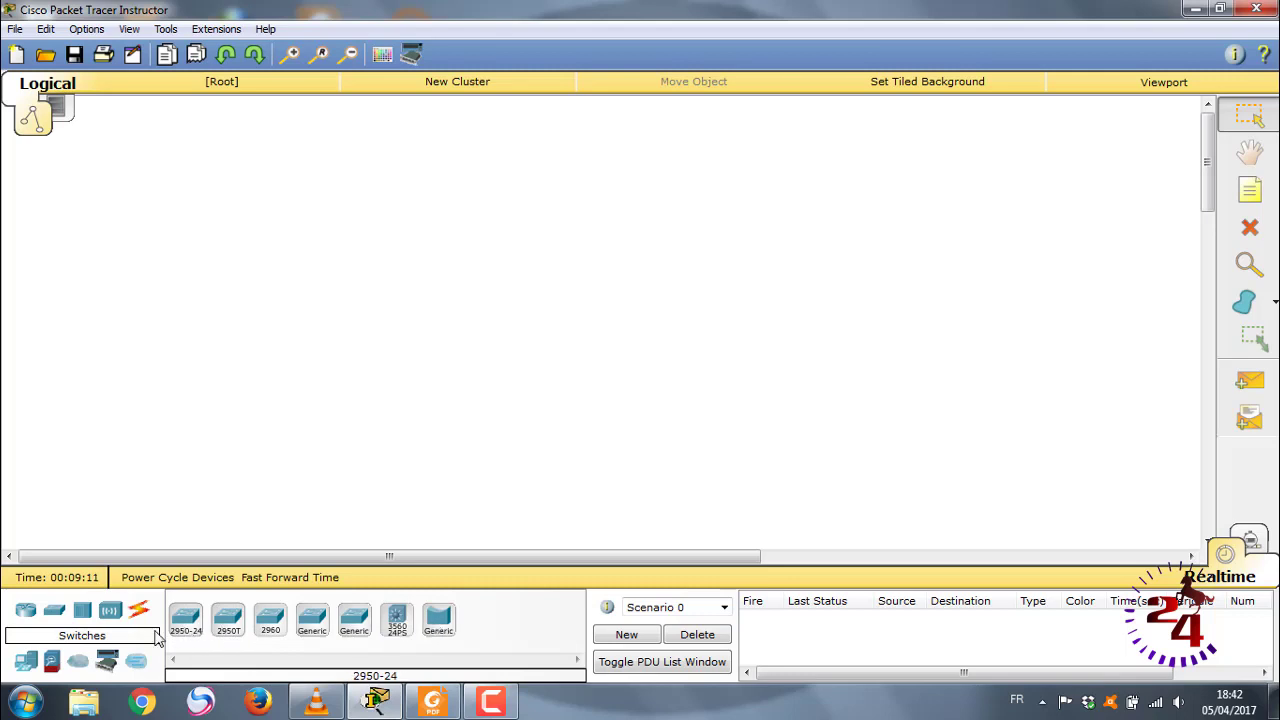
left_click(83, 612)
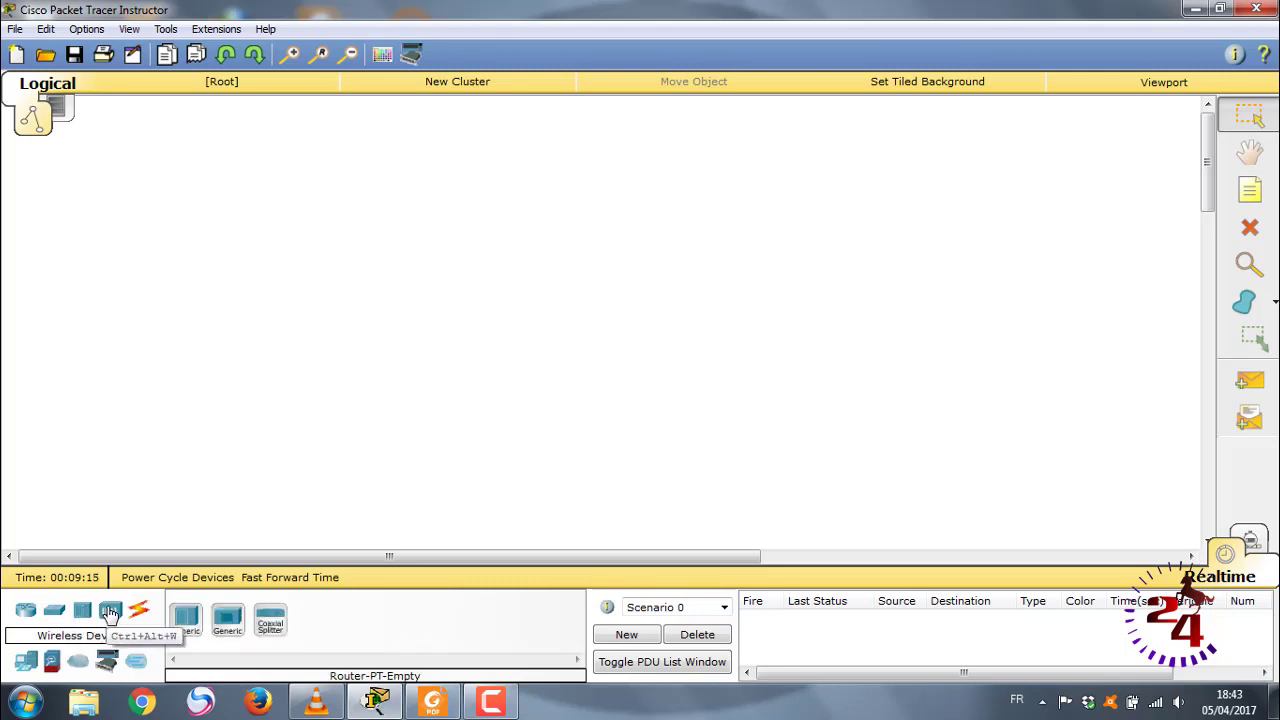
left_click(110, 612)
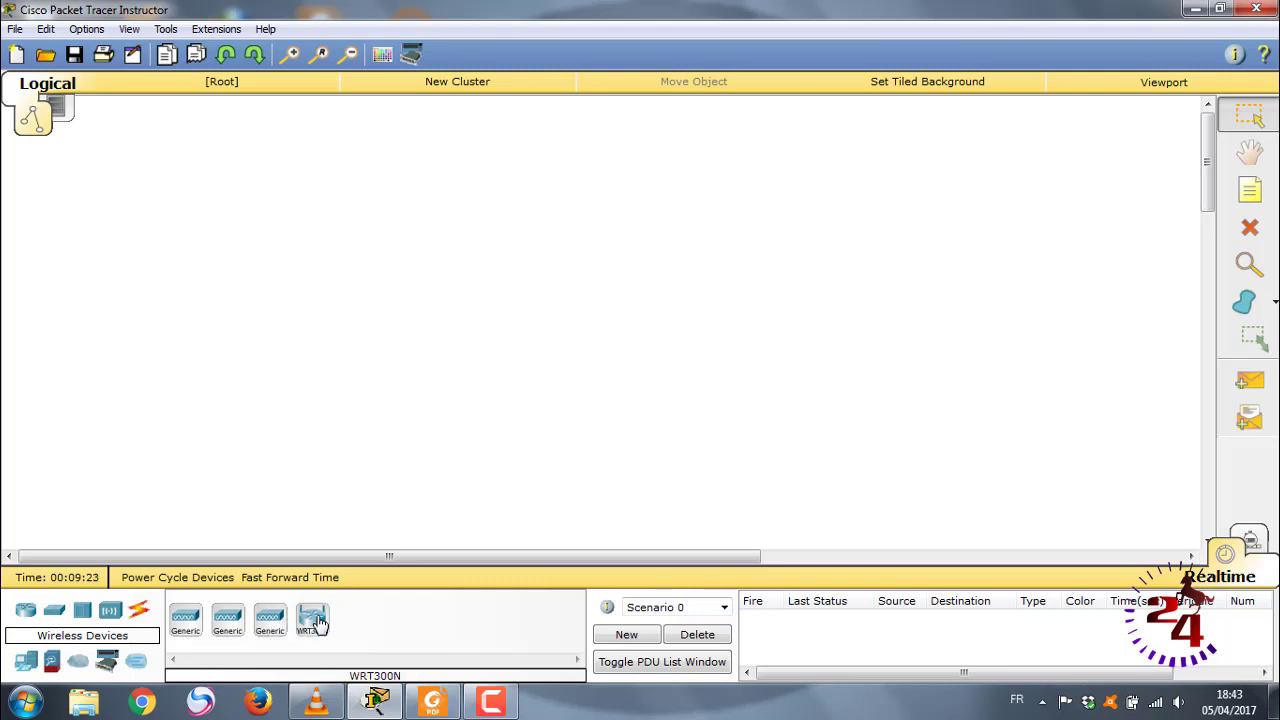
left_click(23, 664)
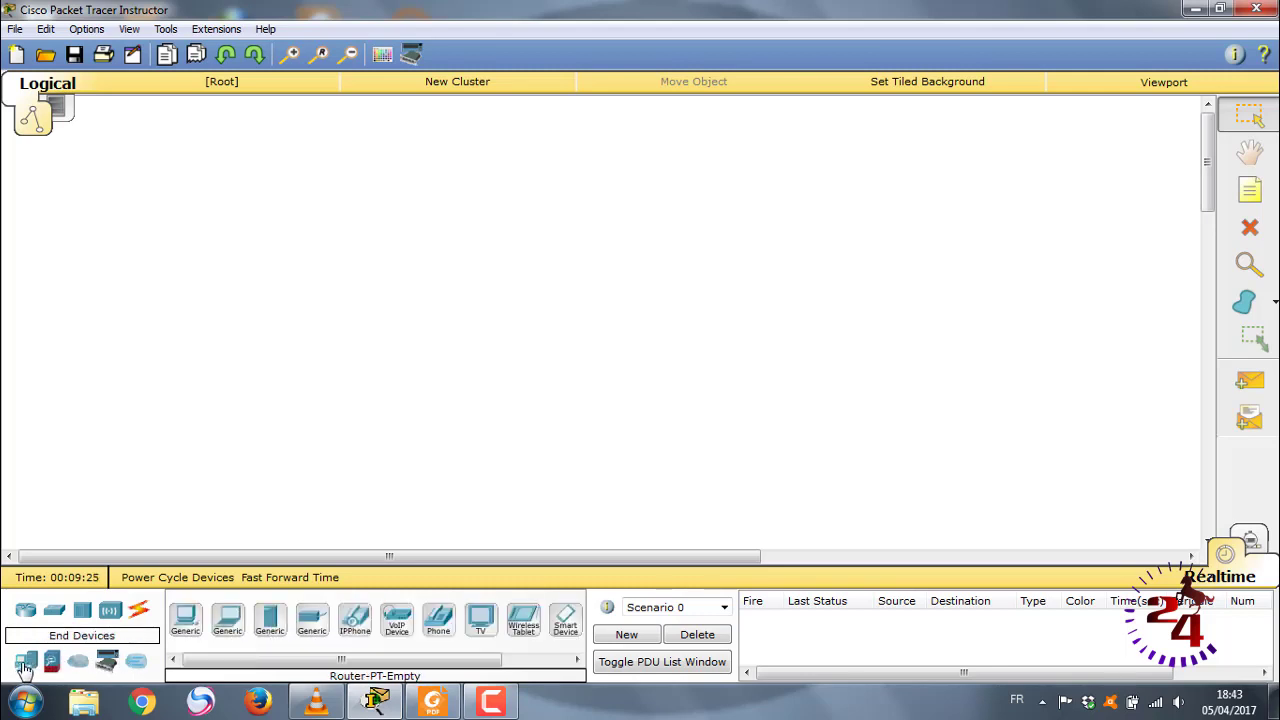